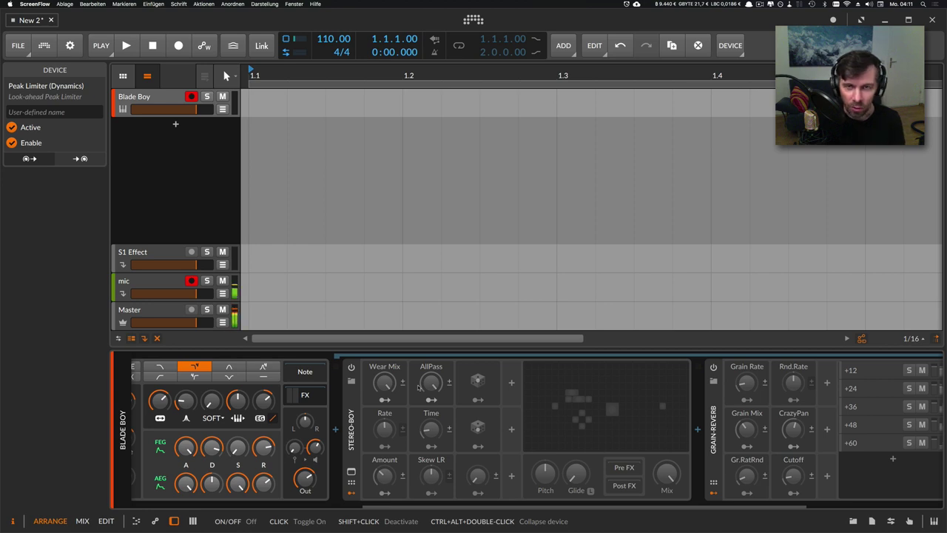
Enable the Stereo-Boy FX Grid device and open its patch for editing.
{"action": "left_click", "coordinate": [418, 386]}
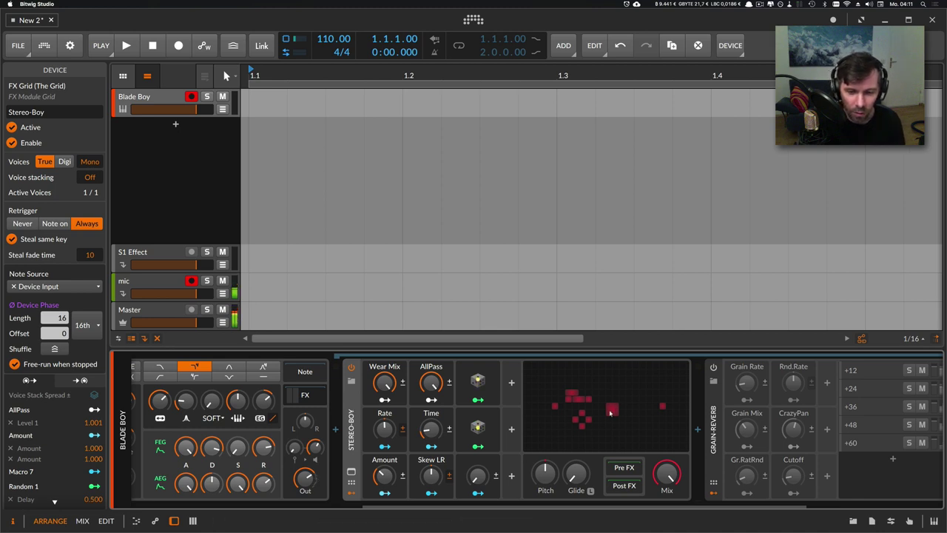
{"action": "left_click", "coordinate": [577, 403]}
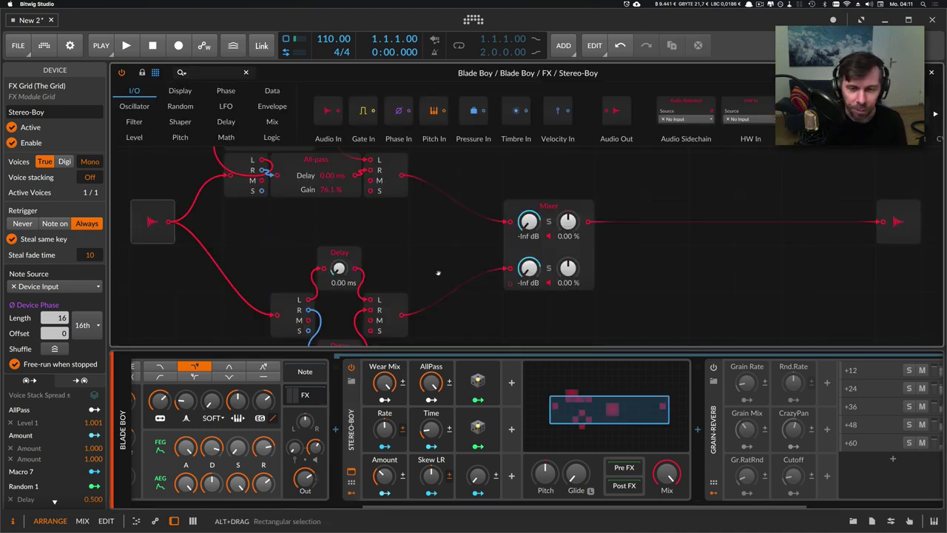
{"action": "left_click_drag", "start_coordinate": [438, 273], "coordinate": [555, 288]}
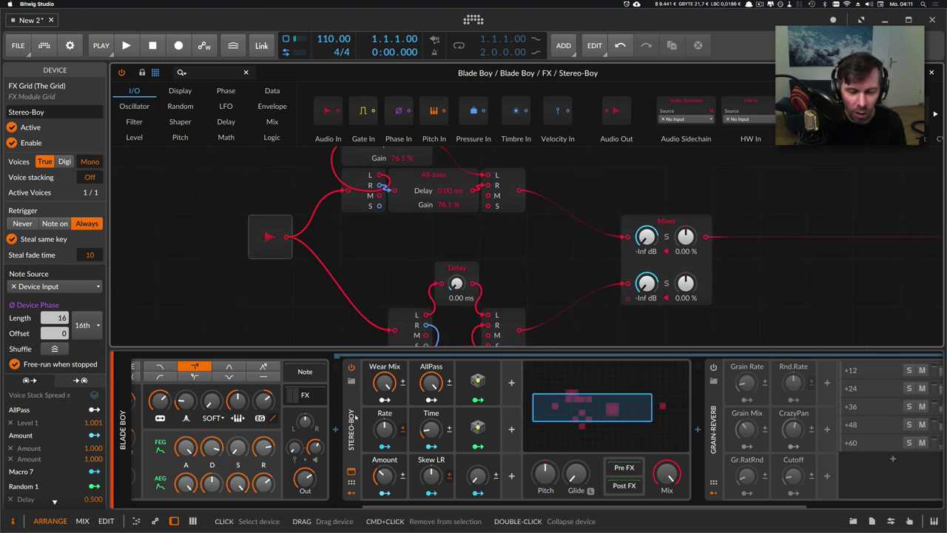
Move the upper All-pass module one slot to the right so it sits directly above the lower All-pass.
{"action": "left_click", "coordinate": [270, 237]}
{"action": "left_click_drag", "start_coordinate": [343, 233], "coordinate": [344, 265]}
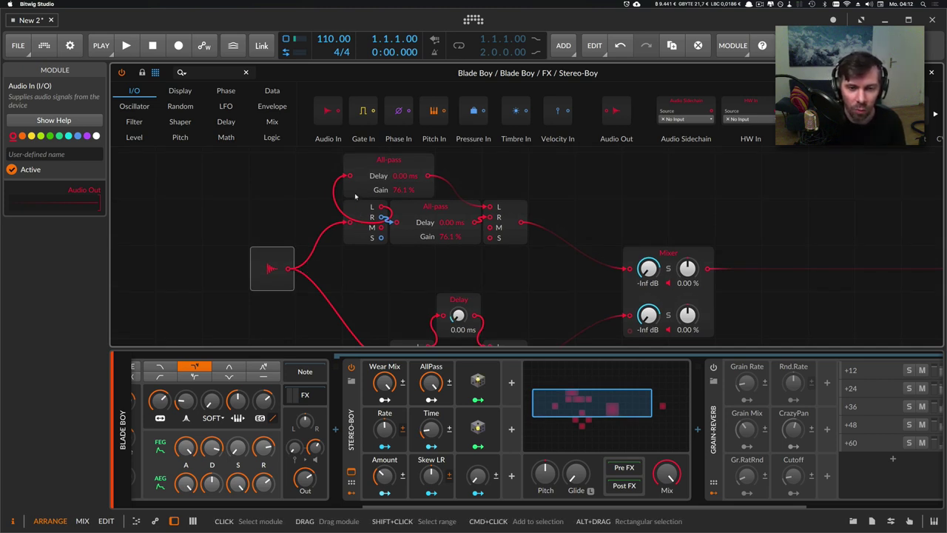
{"action": "left_click_drag", "start_coordinate": [370, 189], "coordinate": [418, 189]}
Examine the Stereo Split and Stereo Merge modules around the all-pass pair and the Stereo Split feeding the delay pair.
{"action": "left_click", "coordinate": [361, 238]}
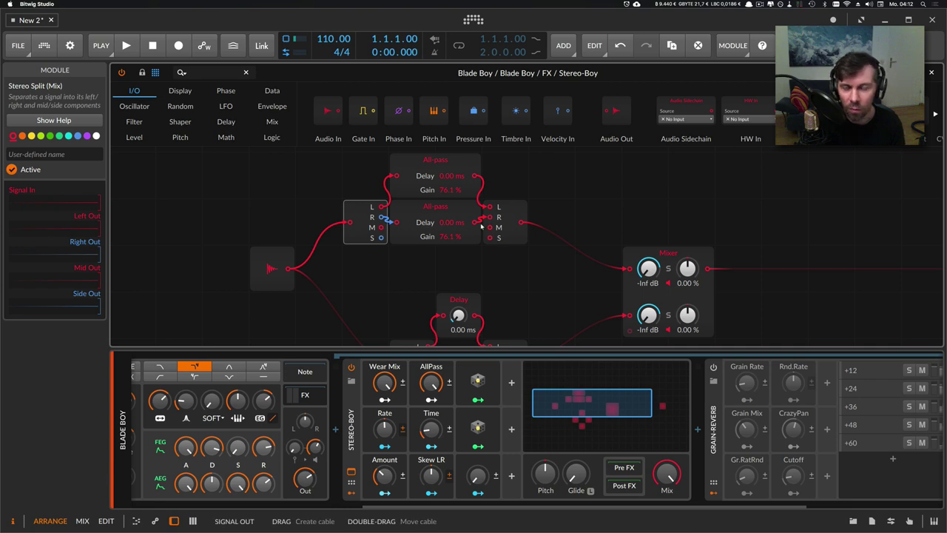
{"action": "left_click", "coordinate": [481, 228]}
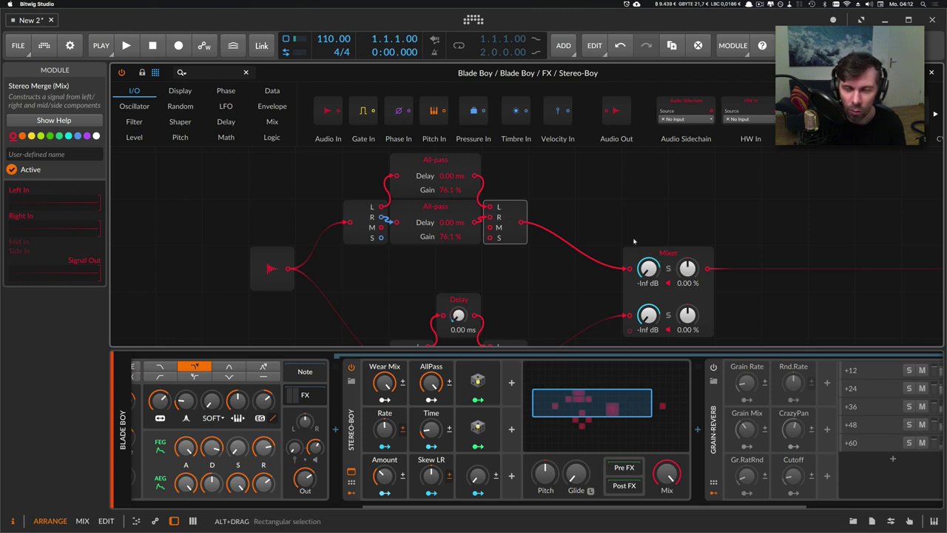
{"action": "scroll", "coordinate": [630, 231], "scroll_direction": "down", "scroll_amount": 5}
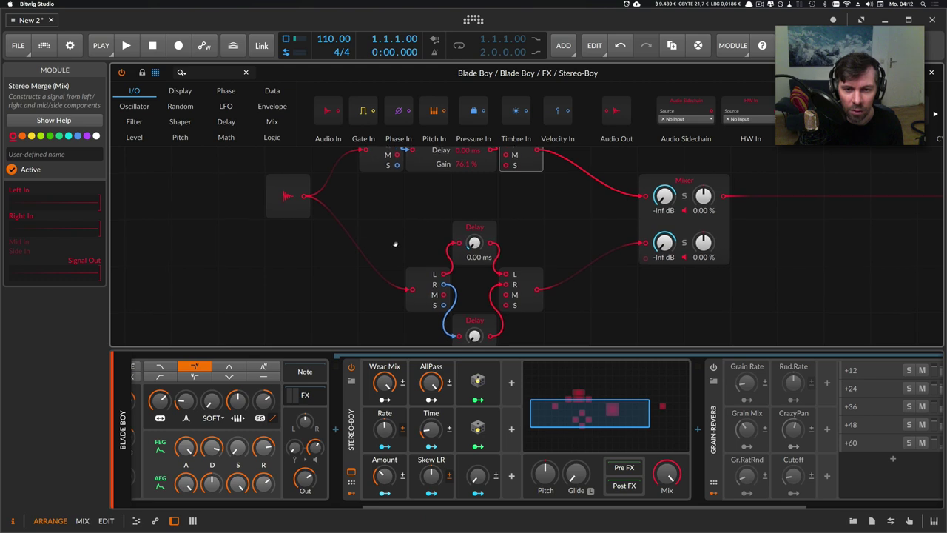
{"action": "scroll", "coordinate": [384, 222], "scroll_direction": "down", "scroll_amount": 2}
{"action": "left_click", "coordinate": [404, 272]}
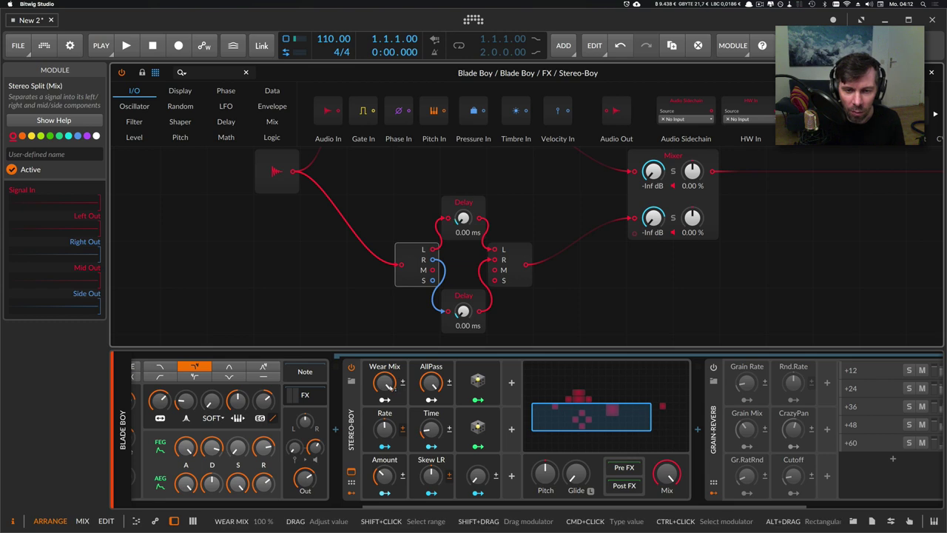
{"action": "scroll", "coordinate": [360, 277], "scroll_direction": "up", "scroll_amount": 3}
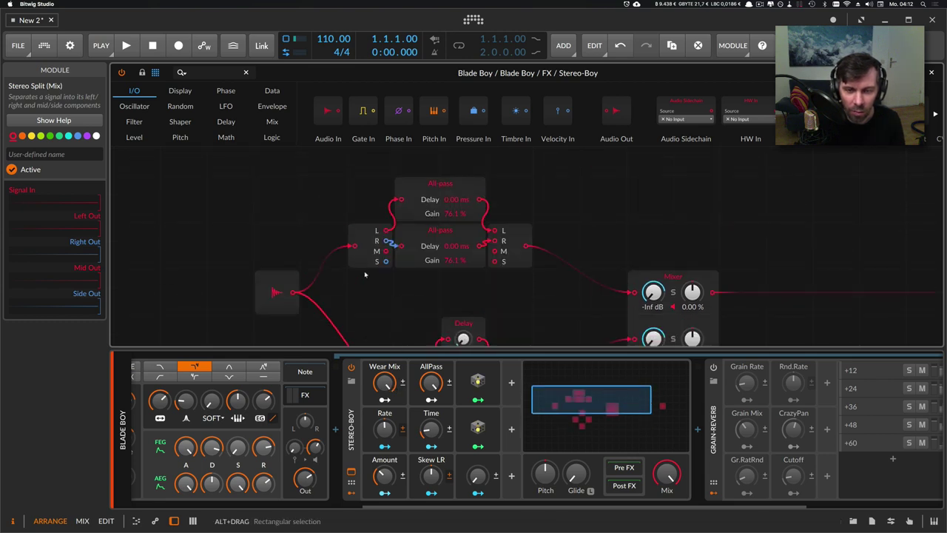
{"action": "scroll", "coordinate": [368, 275], "scroll_direction": "down", "scroll_amount": 3}
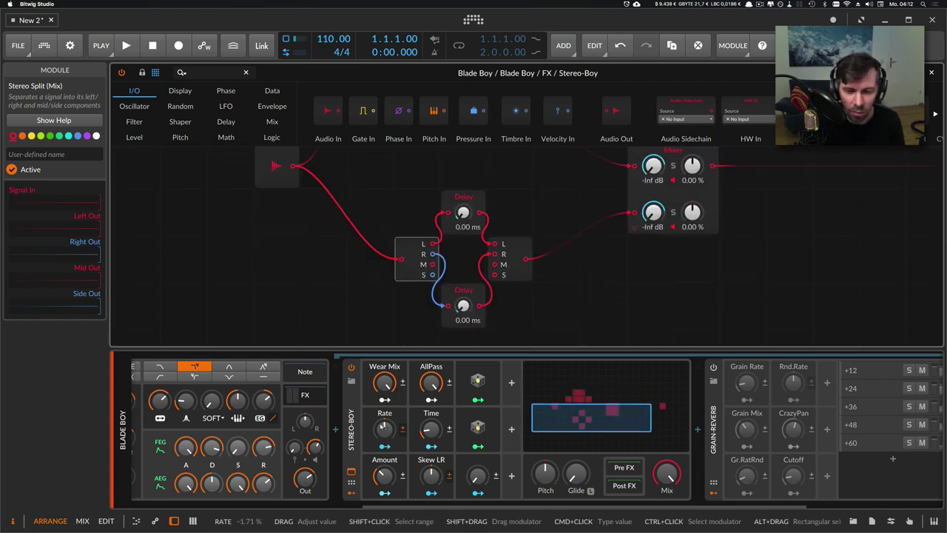
Turn Stereo-Boy's Wear Mix and AllPass macros down to zero and bring Wear Mix back up to 100 %.
{"action": "left_click_drag", "start_coordinate": [386, 381], "coordinate": [385, 466]}
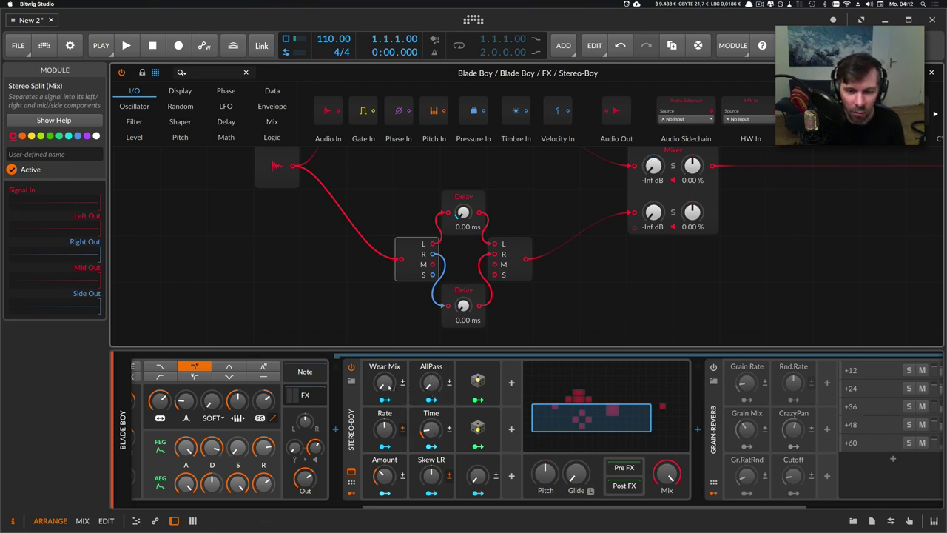
{"action": "left_click_drag", "start_coordinate": [384, 382], "coordinate": [384, 315]}
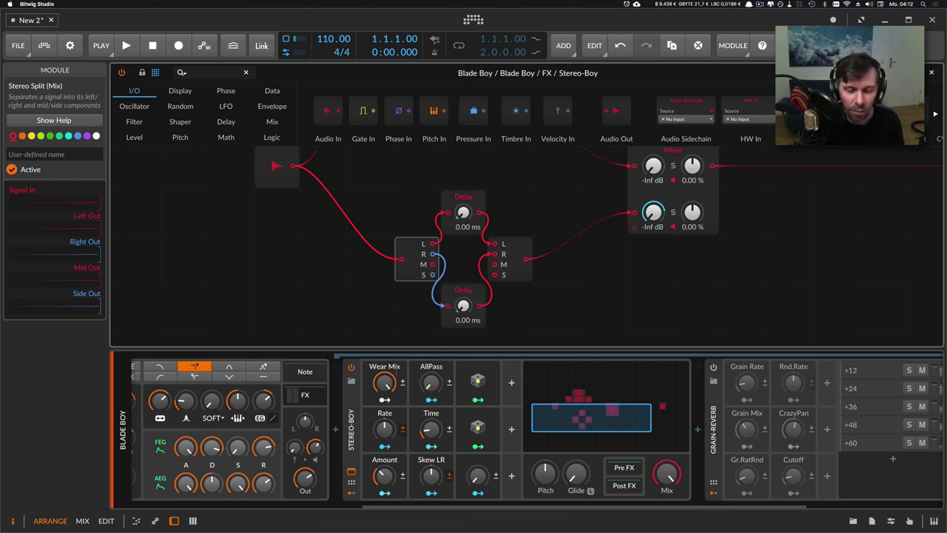
{"action": "mouse_move", "coordinate": [388, 386]}
{"action": "left_mouse_down"}
{"action": "mouse_move", "coordinate": [388, 448]}
{"action": "mouse_move", "coordinate": [388, 382]}
{"action": "left_mouse_up"}
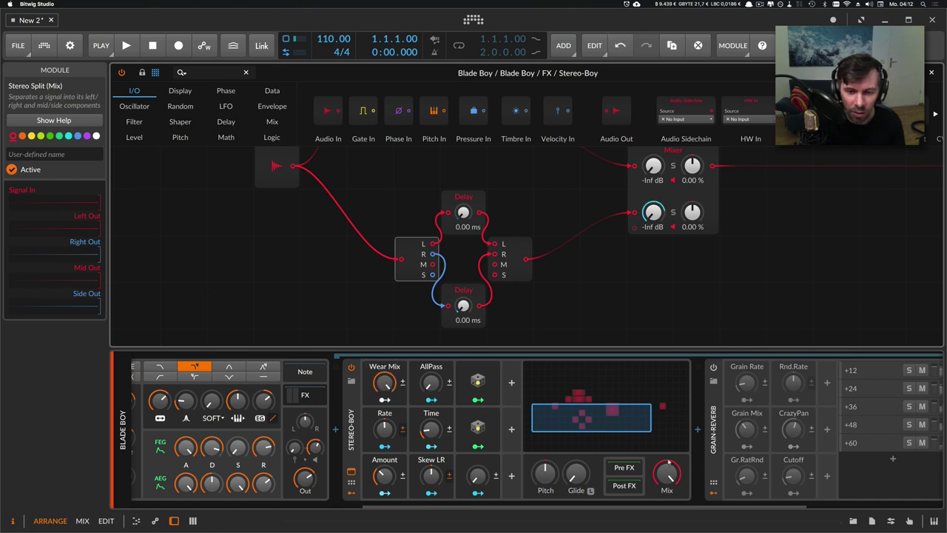
Lower Stereo-Boy's overall Mix to about half and raise the AllPass macro to full.
{"action": "left_click_drag", "start_coordinate": [667, 473], "coordinate": [667, 514]}
{"action": "left_click_drag", "start_coordinate": [666, 472], "coordinate": [666, 486]}
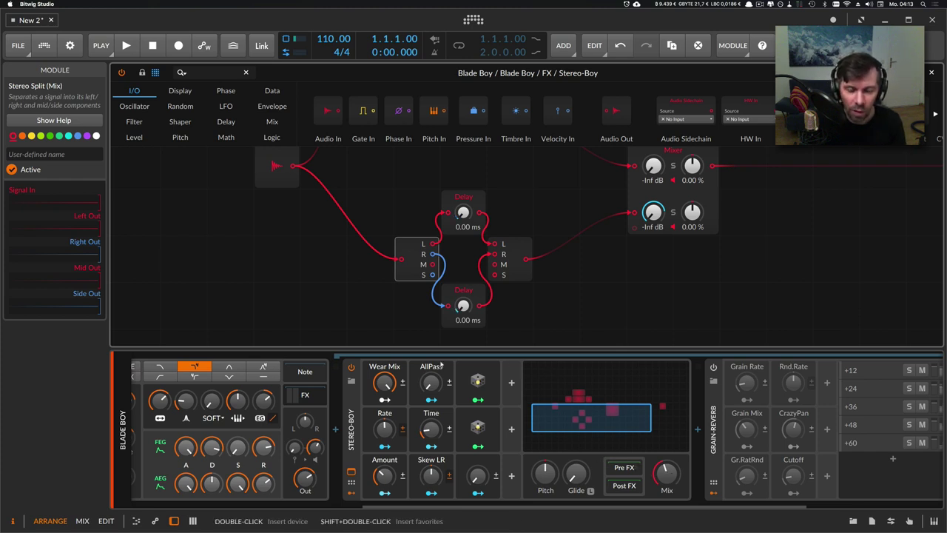
{"action": "left_click", "coordinate": [434, 383]}
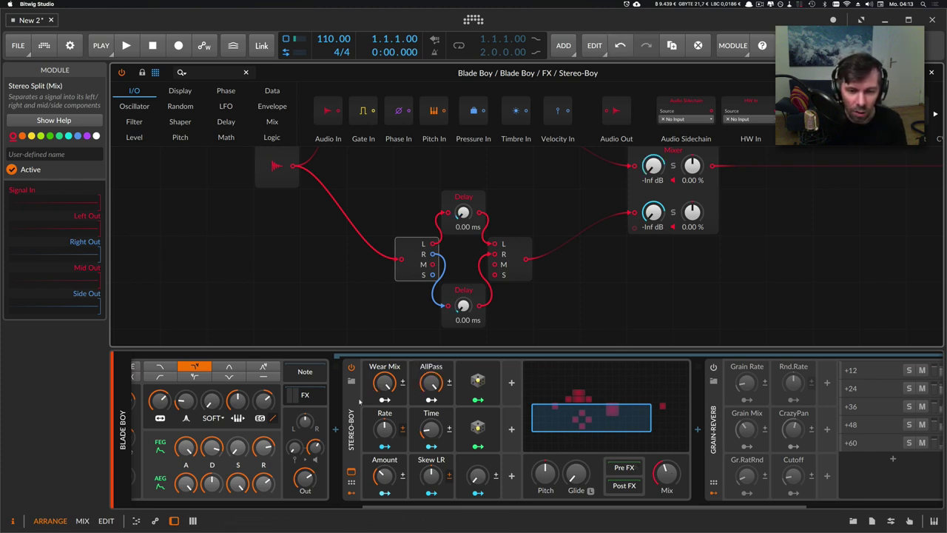
Switch Stereo-Boy off to audition the dry Blade Boy synth, and switch it back on.
{"action": "left_click", "coordinate": [360, 403]}
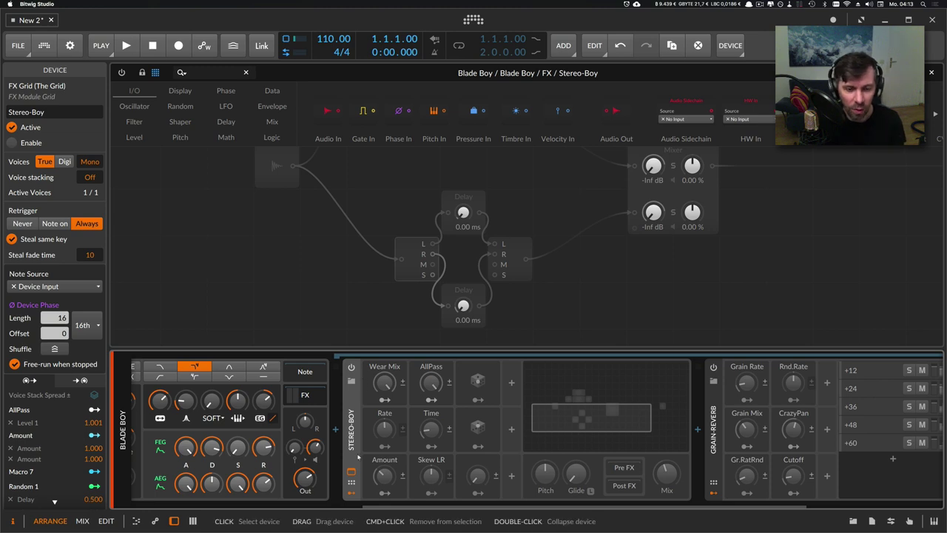
{"action": "left_click_drag", "start_coordinate": [370, 506], "coordinate": [224, 503]}
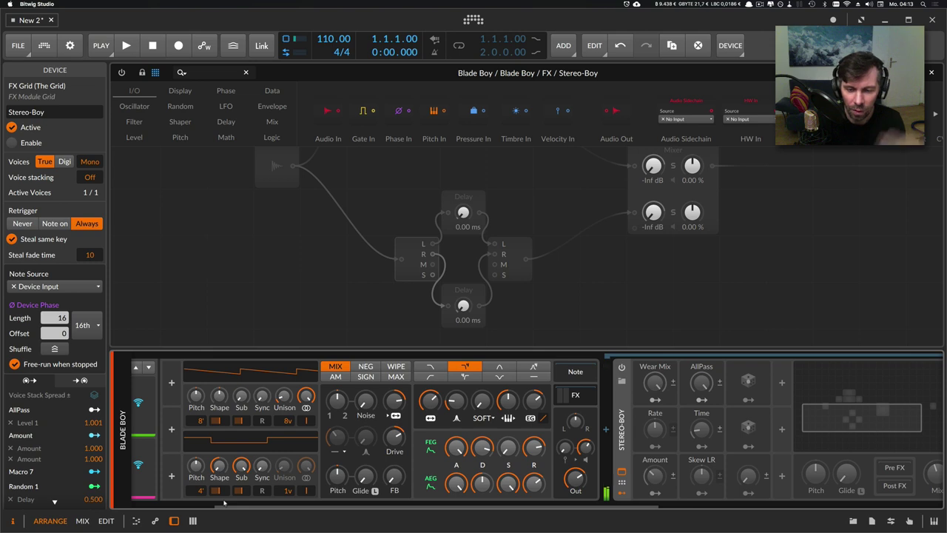
{"action": "left_click_drag", "start_coordinate": [224, 503], "coordinate": [415, 505]}
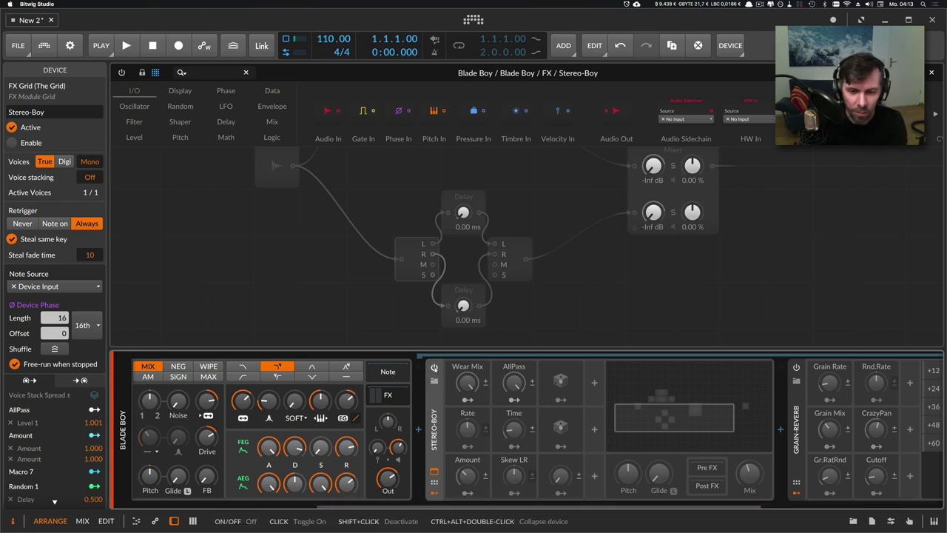
{"action": "left_click", "coordinate": [434, 367]}
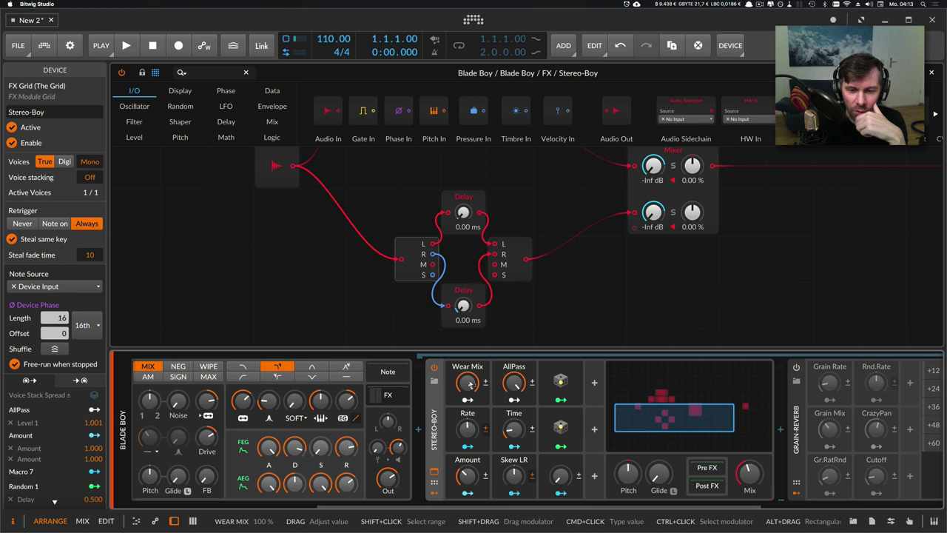
Turn the AllPass macro down to zero and raise Stereo-Boy's overall Mix to full.
{"action": "left_click_drag", "start_coordinate": [513, 383], "coordinate": [513, 382]}
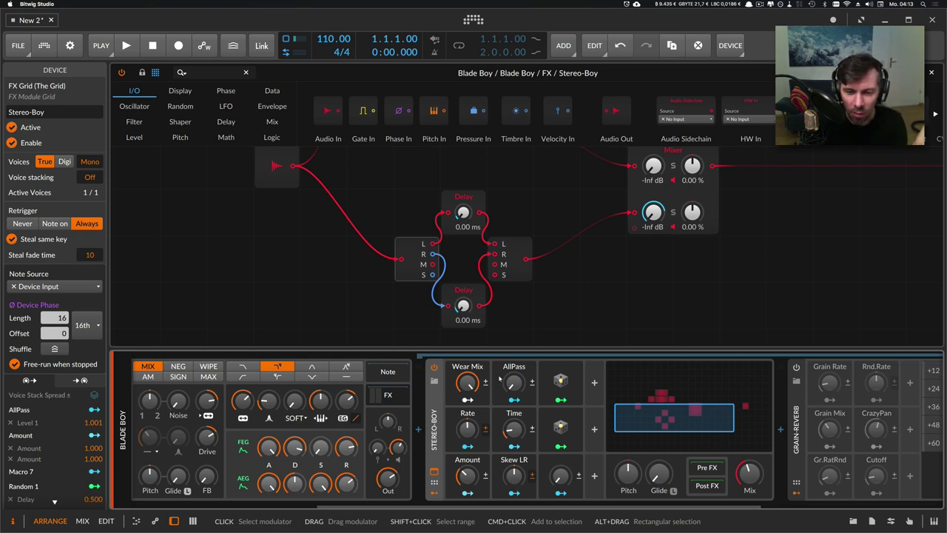
{"action": "left_click_drag", "start_coordinate": [750, 474], "coordinate": [750, 437]}
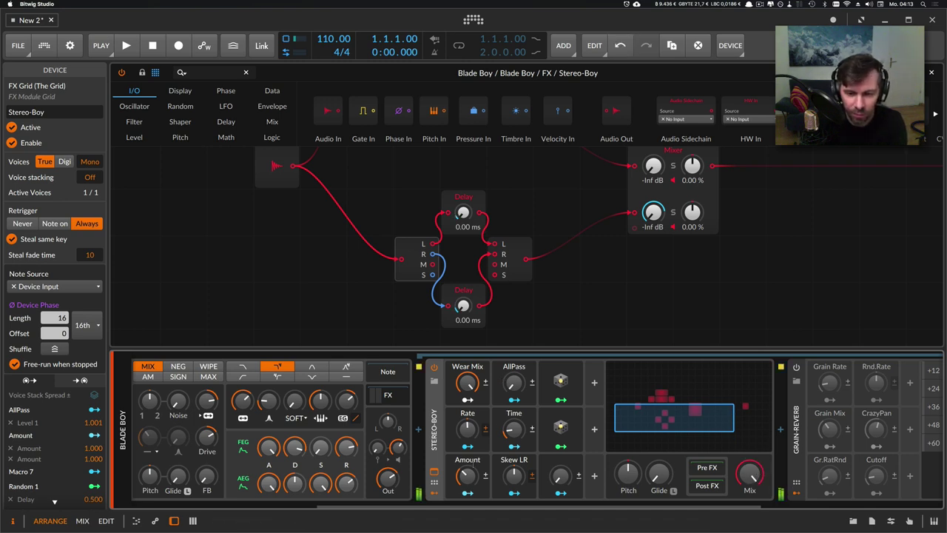
Audition the wear effect with Amount around 64.2 %, raise Rate above its centre, and bring Amount back down.
{"action": "left_click_drag", "start_coordinate": [467, 475], "coordinate": [467, 470]}
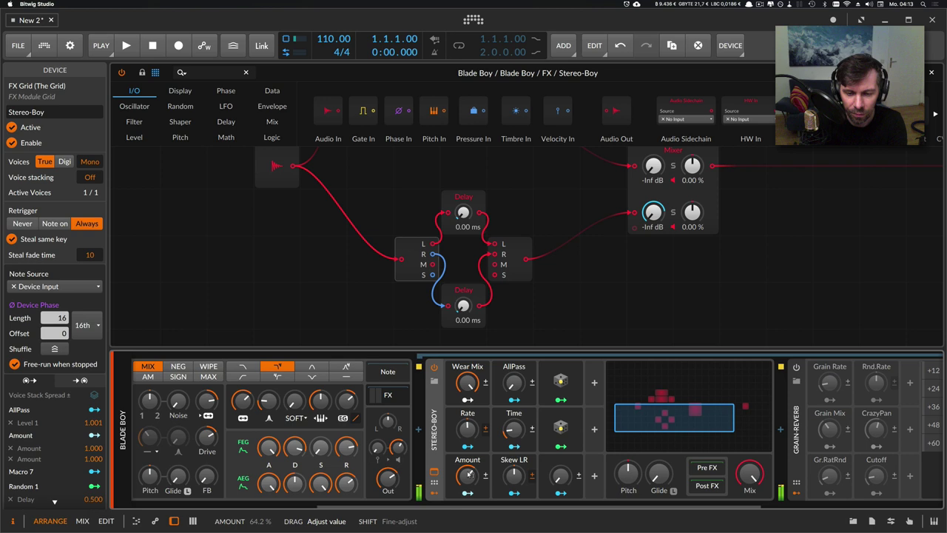
{"action": "mouse_move", "coordinate": [468, 434]}
{"action": "left_mouse_down"}
{"action": "mouse_move", "coordinate": [468, 425]}
{"action": "mouse_move", "coordinate": [468, 438]}
{"action": "left_mouse_up"}
{"action": "left_click_drag", "start_coordinate": [467, 473], "coordinate": [467, 466]}
{"action": "left_click_drag", "start_coordinate": [467, 429], "coordinate": [467, 416]}
{"action": "mouse_move", "coordinate": [467, 474]}
{"action": "left_mouse_down"}
{"action": "mouse_move", "coordinate": [467, 465]}
{"action": "mouse_move", "coordinate": [465, 474]}
{"action": "left_mouse_up"}
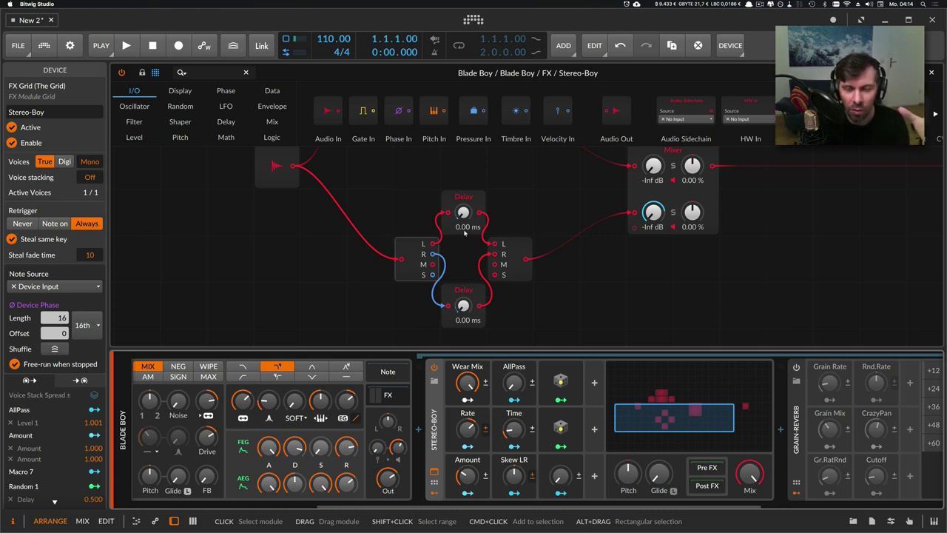
Isolate the all-pass stage with AllPass at full and Wear Mix at zero, and lower Time to about 4.43 %.
{"action": "mouse_move", "coordinate": [371, 506]}
{"action": "left_mouse_down"}
{"action": "mouse_move", "coordinate": [151, 498]}
{"action": "mouse_move", "coordinate": [148, 482]}
{"action": "mouse_move", "coordinate": [274, 506]}
{"action": "mouse_move", "coordinate": [355, 507]}
{"action": "left_mouse_up"}
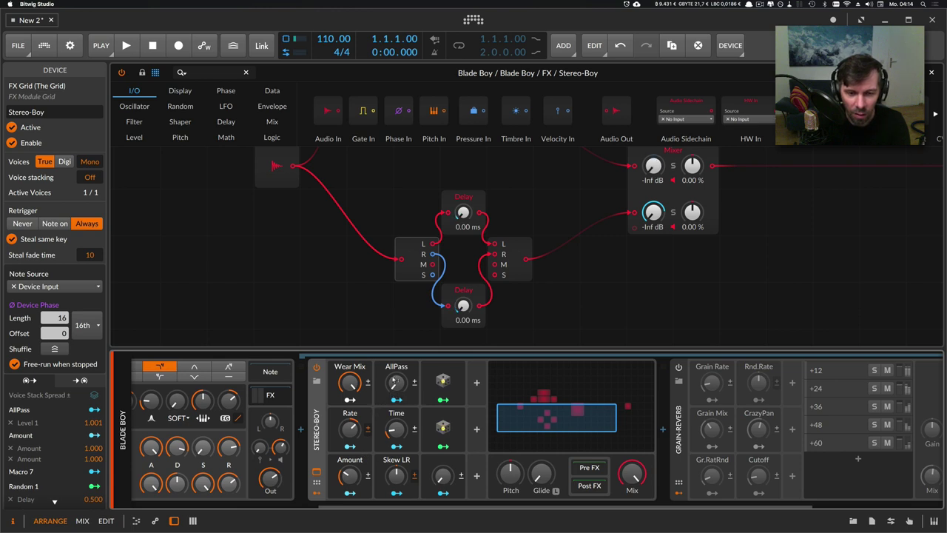
{"action": "left_click_drag", "start_coordinate": [396, 382], "coordinate": [396, 326]}
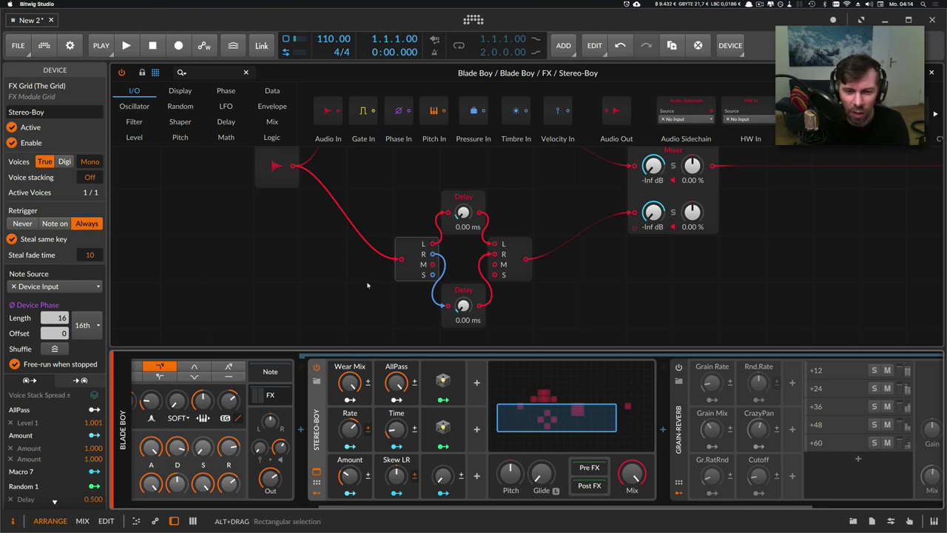
{"action": "scroll", "coordinate": [367, 285], "scroll_direction": "up", "scroll_amount": 5}
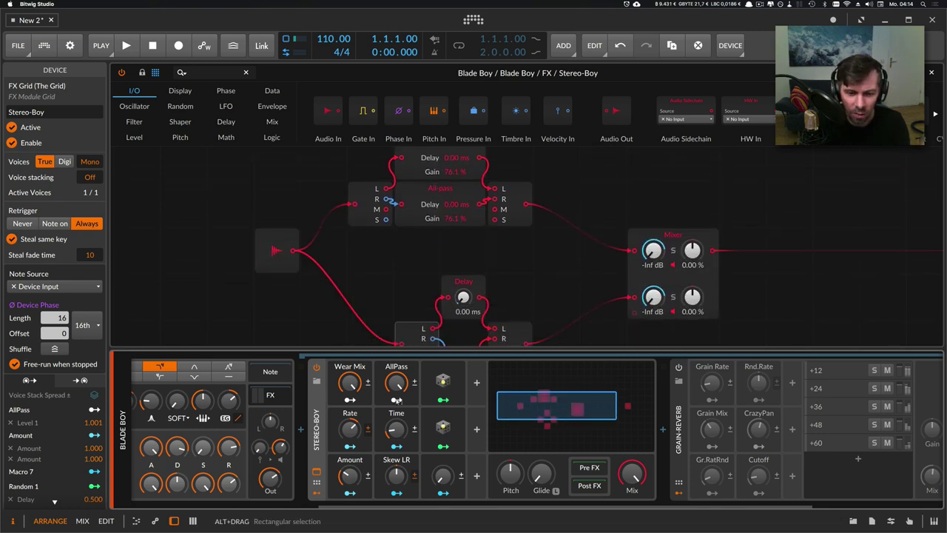
{"action": "left_click_drag", "start_coordinate": [397, 429], "coordinate": [396, 450]}
{"action": "mouse_move", "coordinate": [350, 382]}
{"action": "left_mouse_down"}
{"action": "mouse_move", "coordinate": [350, 436]}
{"action": "mouse_move", "coordinate": [349, 374]}
{"action": "left_mouse_up"}
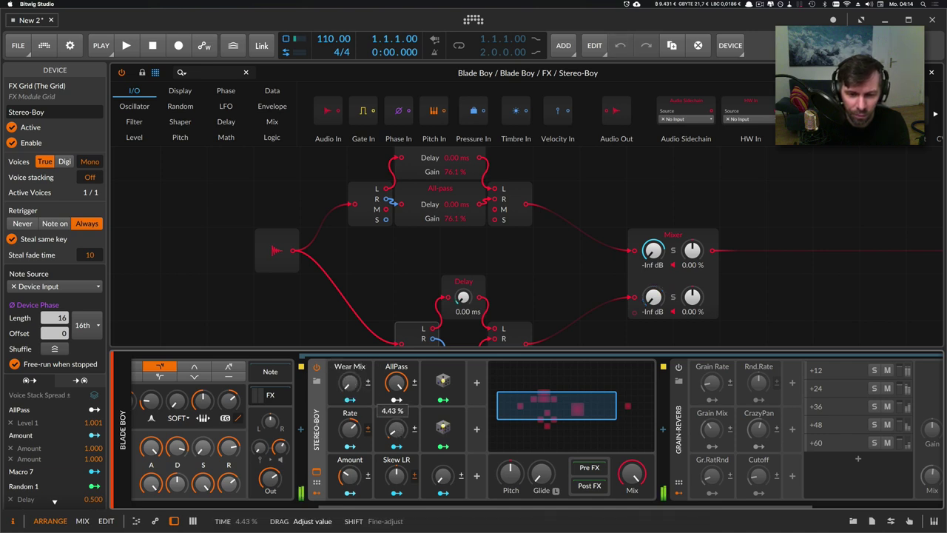
Sweep the Time macro between about 0.86 % and 54.7 %, leaving it at 53.4 %.
{"action": "left_click_drag", "start_coordinate": [397, 429], "coordinate": [397, 400]}
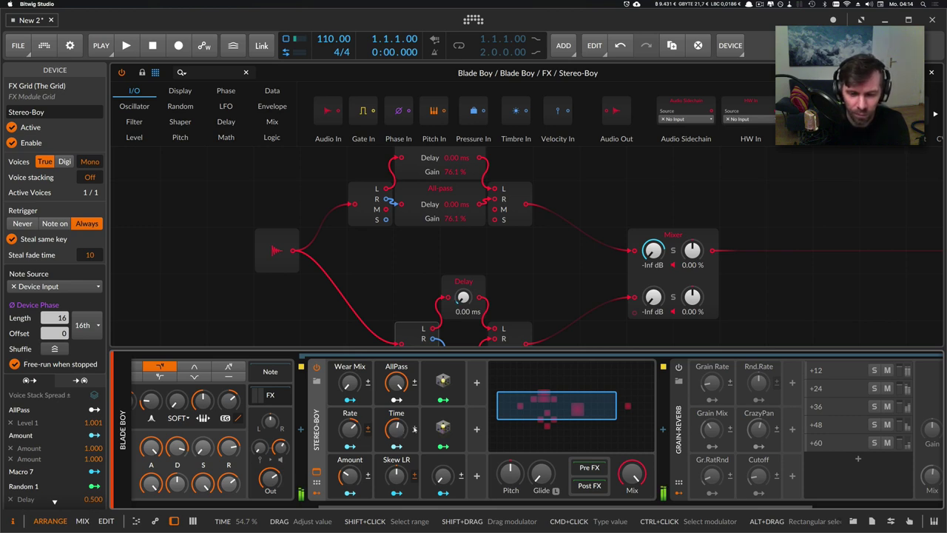
{"action": "scroll", "coordinate": [356, 484], "scroll_direction": "left", "scroll_amount": 5}
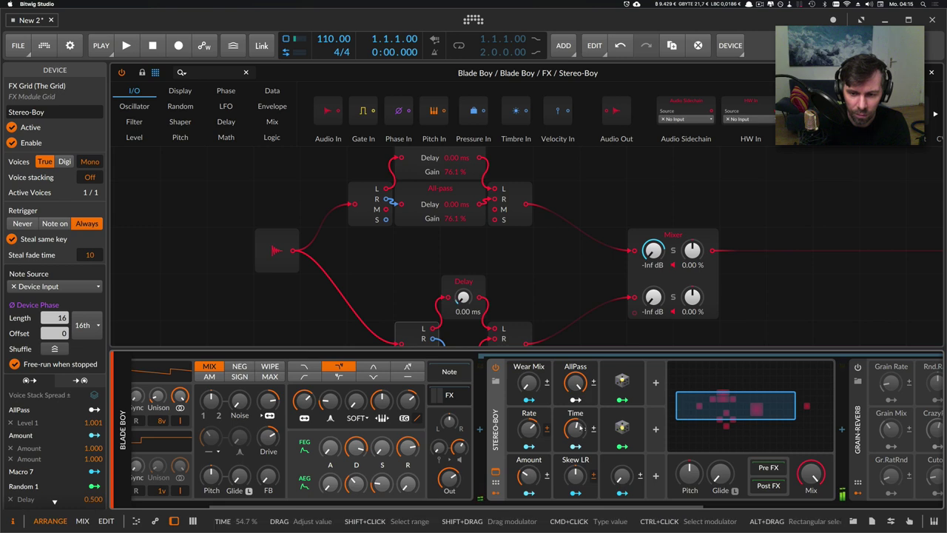
{"action": "mouse_move", "coordinate": [581, 427]}
{"action": "left_mouse_down"}
{"action": "mouse_move", "coordinate": [581, 488]}
{"action": "mouse_move", "coordinate": [575, 432]}
{"action": "left_mouse_up"}
{"action": "left_click", "coordinate": [575, 429]}
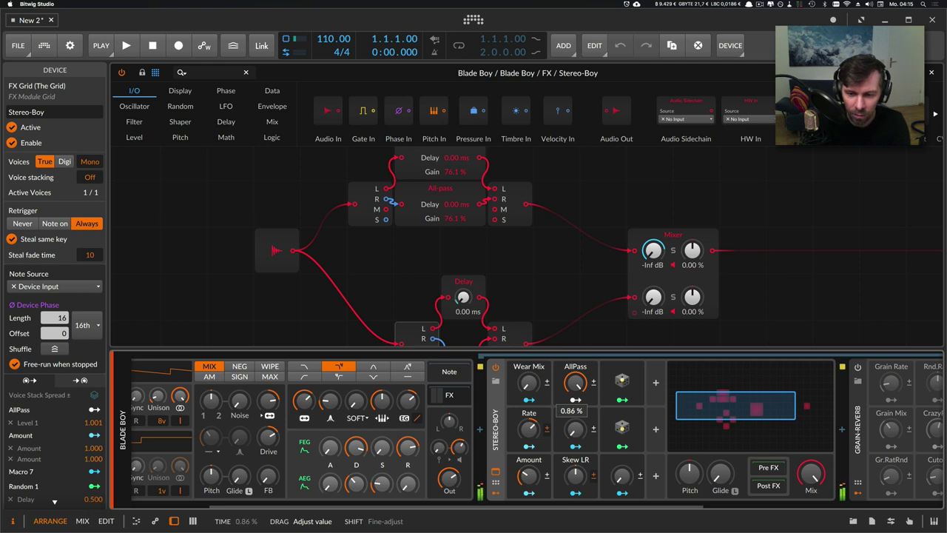
{"action": "left_click_drag", "start_coordinate": [575, 433], "coordinate": [575, 413]}
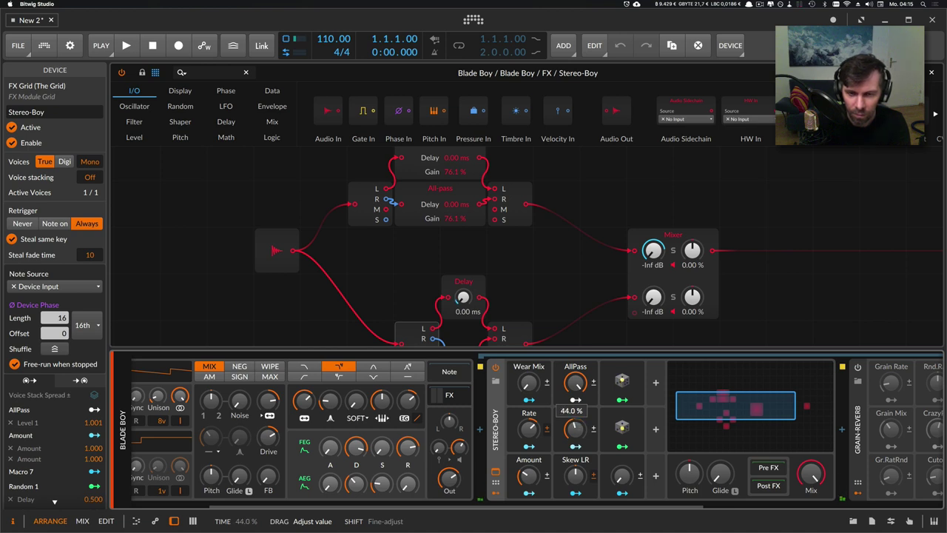
{"action": "left_click_drag", "start_coordinate": [575, 414], "coordinate": [575, 411]}
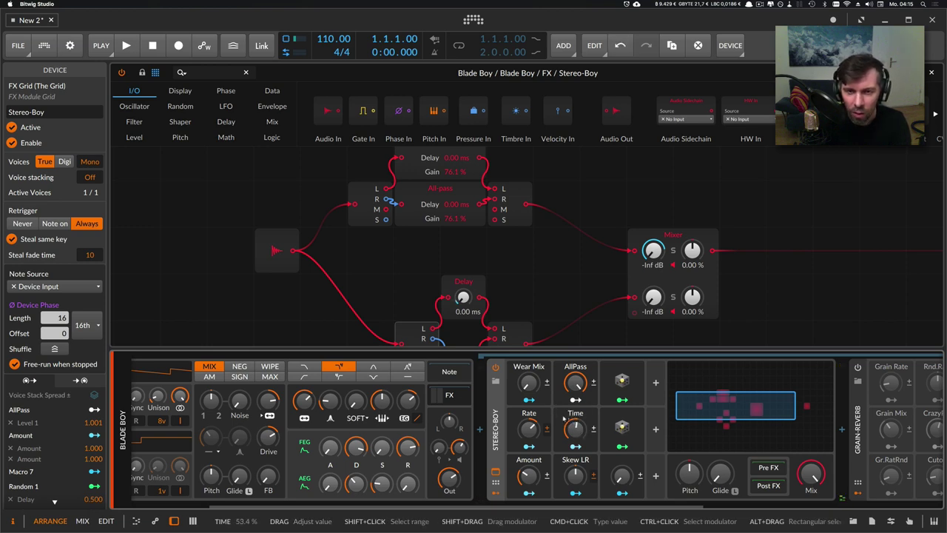
Inspect the upper and lower All-pass modules in the grid, including their delay and gain settings.
{"action": "scroll", "coordinate": [458, 248], "scroll_direction": "up", "scroll_amount": 3}
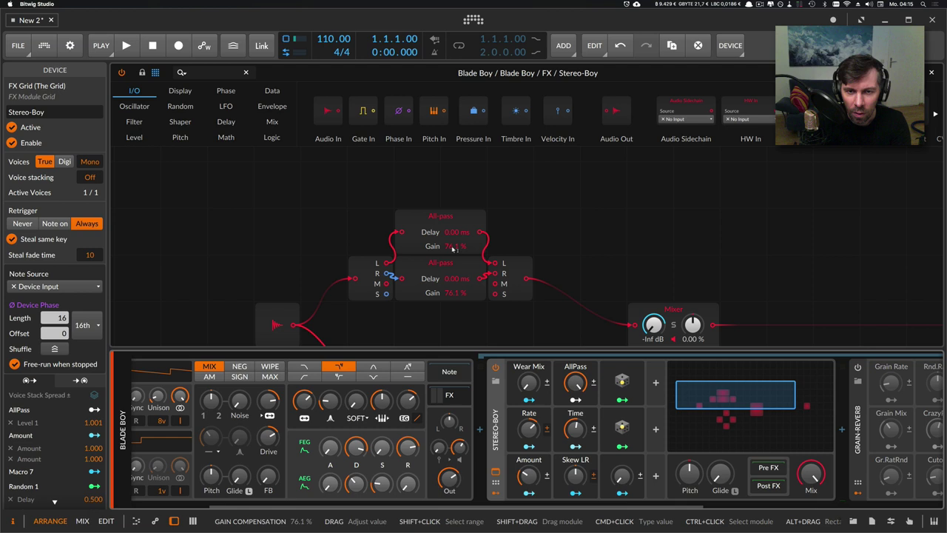
{"action": "left_click", "coordinate": [450, 237]}
{"action": "left_click", "coordinate": [438, 264]}
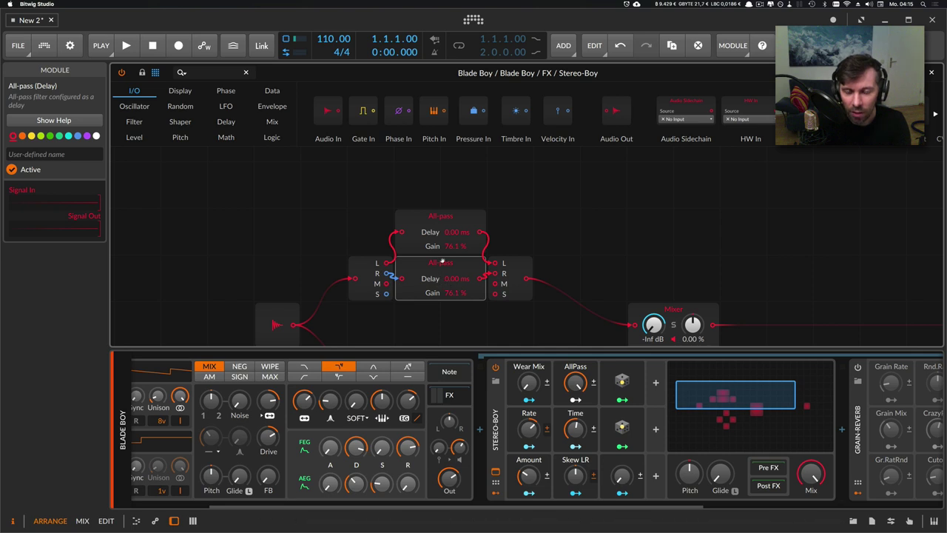
{"action": "left_click", "coordinate": [445, 220]}
{"action": "left_click", "coordinate": [446, 266]}
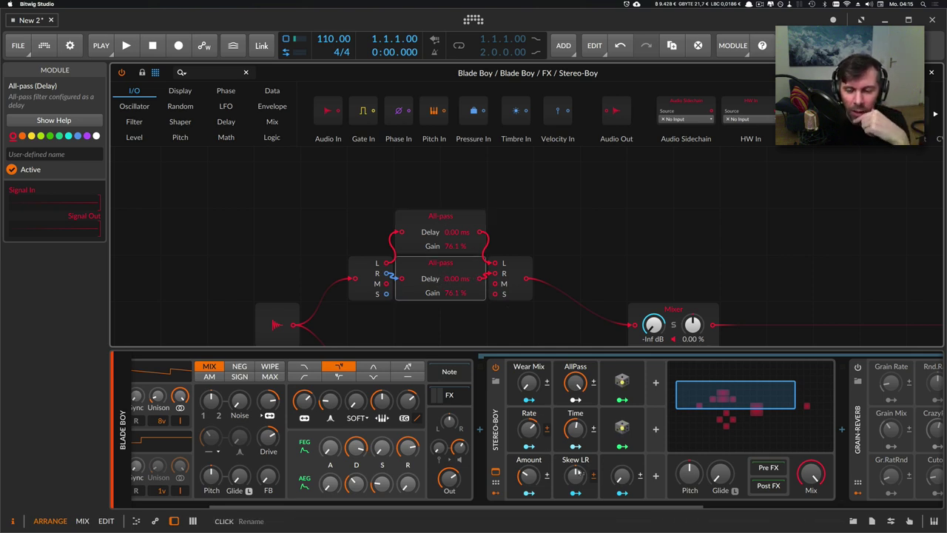
Sweep Stereo-Boy's Skew LR macro down and back to just below its centre, and lower the Time macro.
{"action": "mouse_move", "coordinate": [579, 473]}
{"action": "left_mouse_down"}
{"action": "mouse_move", "coordinate": [576, 460]}
{"action": "mouse_move", "coordinate": [580, 479]}
{"action": "left_mouse_up"}
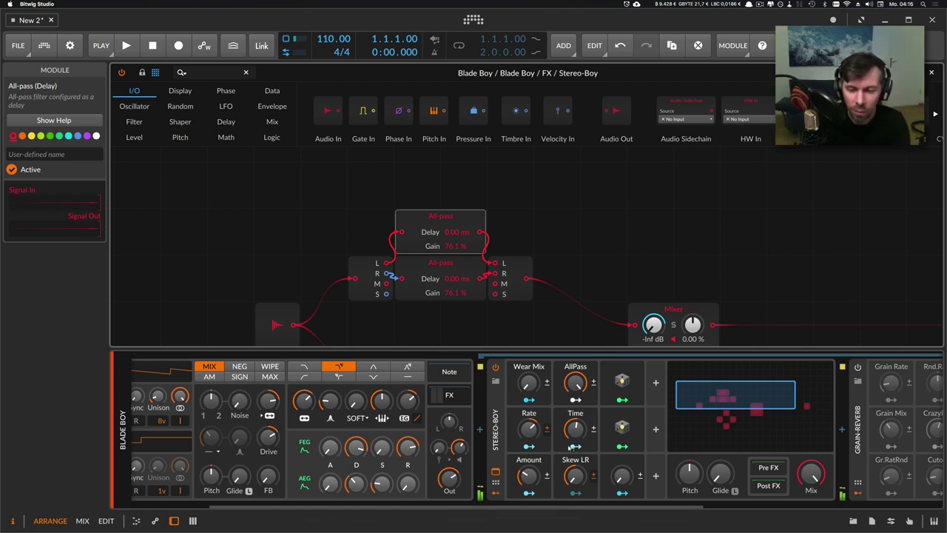
{"action": "left_click_drag", "start_coordinate": [570, 472], "coordinate": [575, 430]}
{"action": "mouse_move", "coordinate": [575, 427]}
Raise Stereo-Boy's Wear Mix to full, bring Rate near its centre, and lower Amount.
{"action": "left_click_drag", "start_coordinate": [529, 383], "coordinate": [529, 309]}
{"action": "left_click_drag", "start_coordinate": [530, 429], "coordinate": [529, 435]}
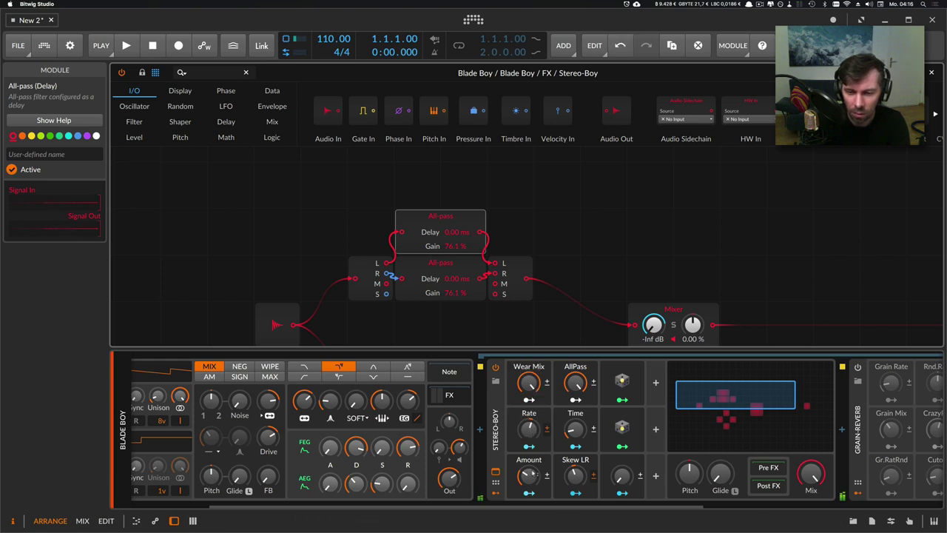
{"action": "left_click_drag", "start_coordinate": [531, 471], "coordinate": [528, 478]}
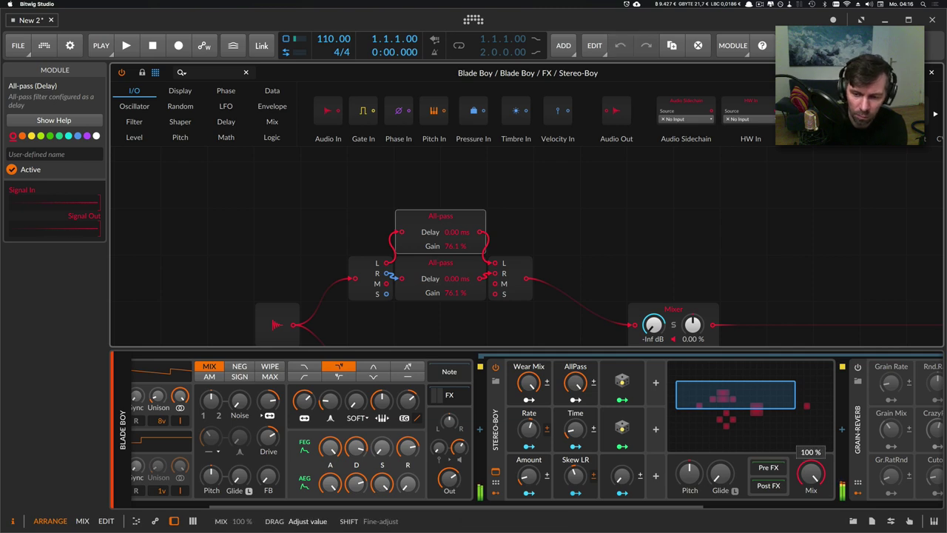
Raise Stereo-Boy's Time and Rate macros, and compare the sound with the device bypassed and re-enabled.
{"action": "left_click_drag", "start_coordinate": [576, 431], "coordinate": [532, 417]}
{"action": "left_click_drag", "start_coordinate": [528, 476], "coordinate": [528, 470]}
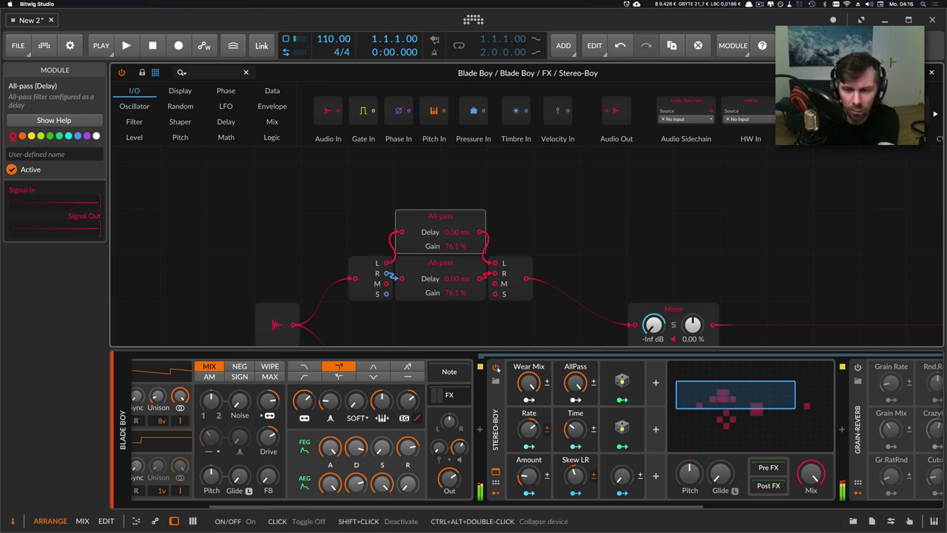
{"action": "left_click", "coordinate": [496, 367]}
{"action": "left_click", "coordinate": [495, 367]}
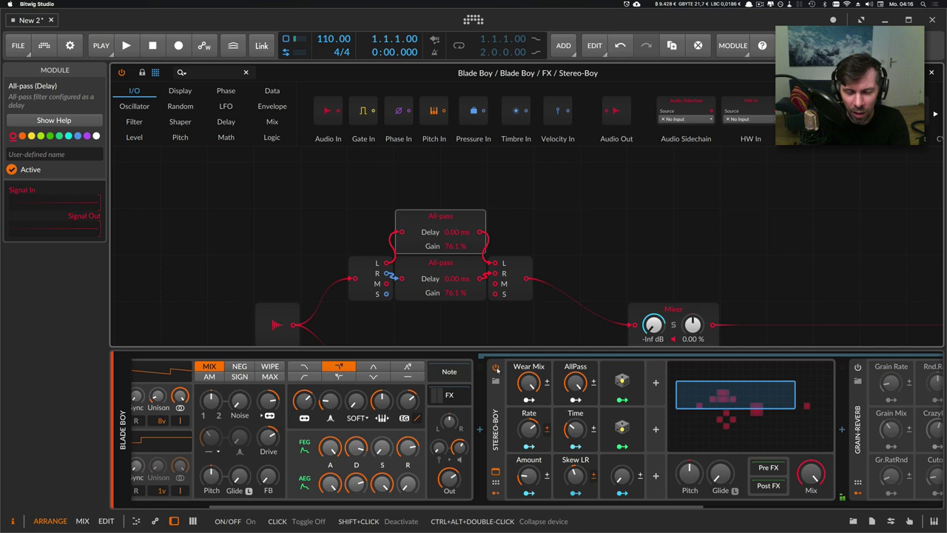
Select the Grain-Reverb FX Layer that follows Stereo-Boy in the chain and enable it.
{"action": "left_click", "coordinate": [496, 383]}
{"action": "left_click_drag", "start_coordinate": [435, 506], "coordinate": [476, 505]}
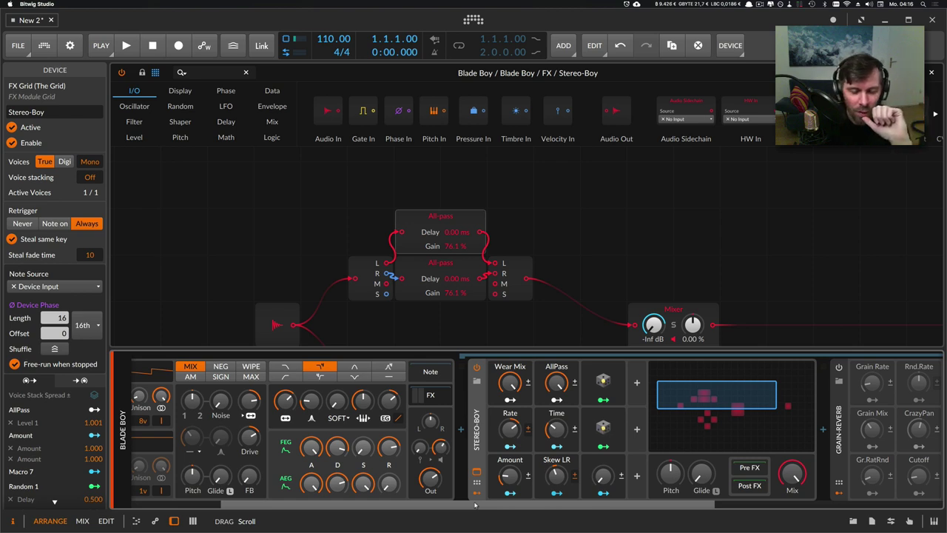
{"action": "left_click_drag", "start_coordinate": [475, 505], "coordinate": [524, 505]}
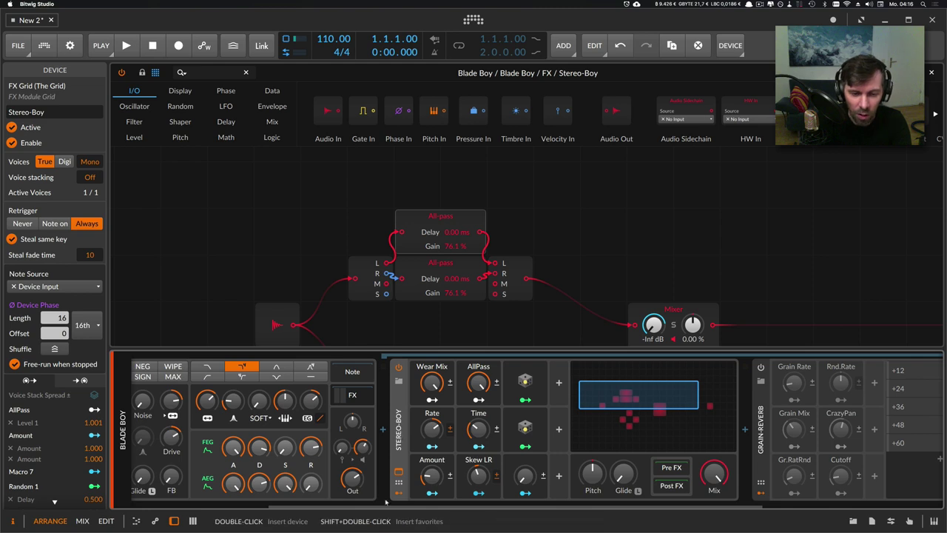
{"action": "left_click_drag", "start_coordinate": [405, 505], "coordinate": [550, 503]}
{"action": "left_click", "coordinate": [468, 441]}
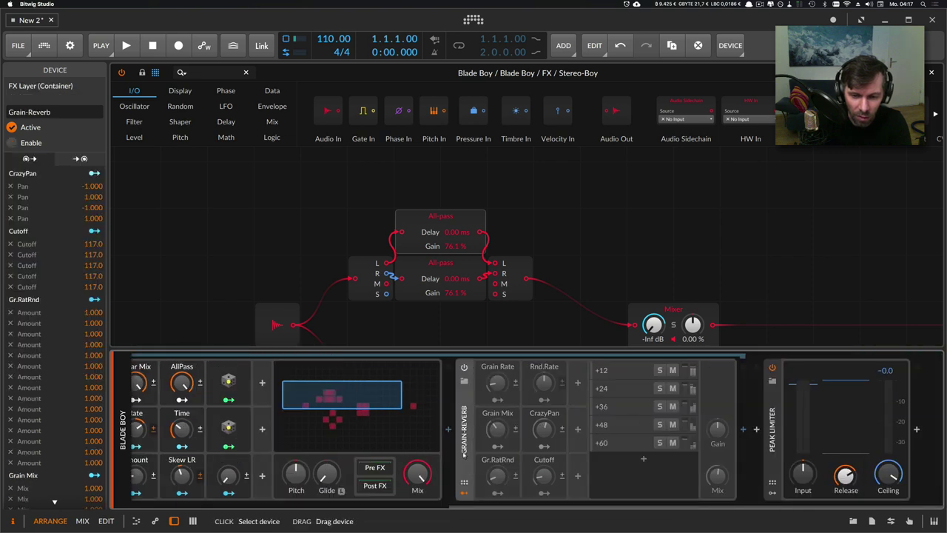
{"action": "left_click", "coordinate": [464, 368]}
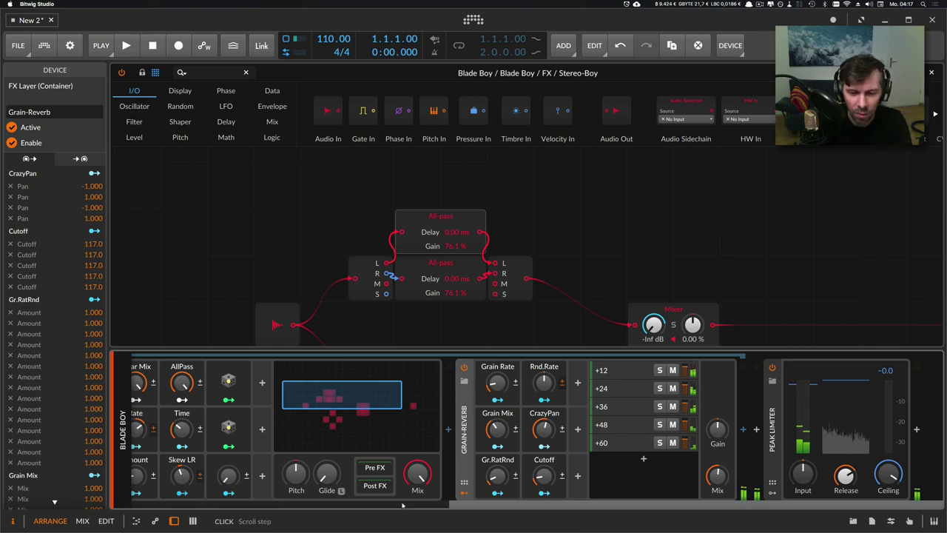
Examine the Pitch Shifter chains inside Grain-Reverb's +12, +24, +36 and +60 layers.
{"action": "left_click_drag", "start_coordinate": [436, 506], "coordinate": [342, 506]}
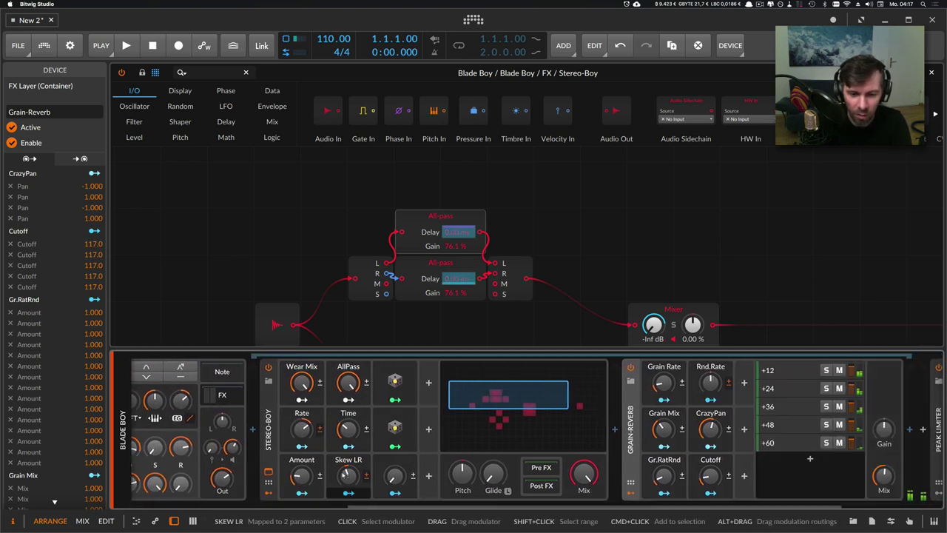
{"action": "left_click_drag", "start_coordinate": [414, 507], "coordinate": [515, 507]}
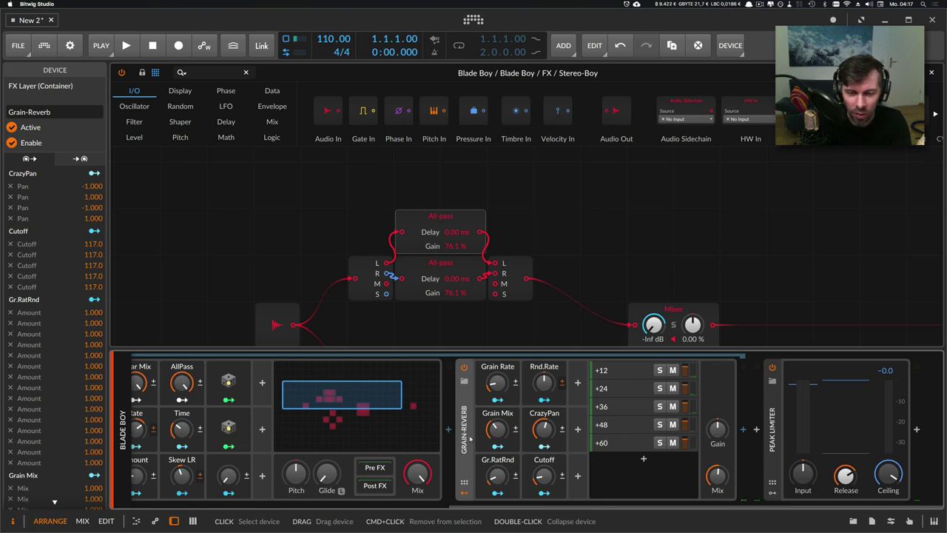
{"action": "left_click", "coordinate": [447, 507]}
{"action": "left_click_drag", "start_coordinate": [518, 507], "coordinate": [836, 509]}
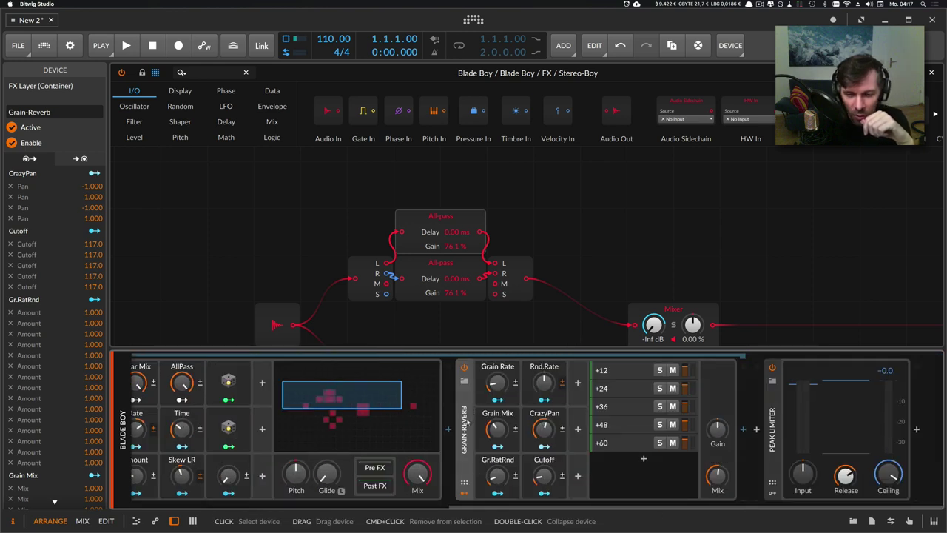
{"action": "left_click", "coordinate": [611, 371]}
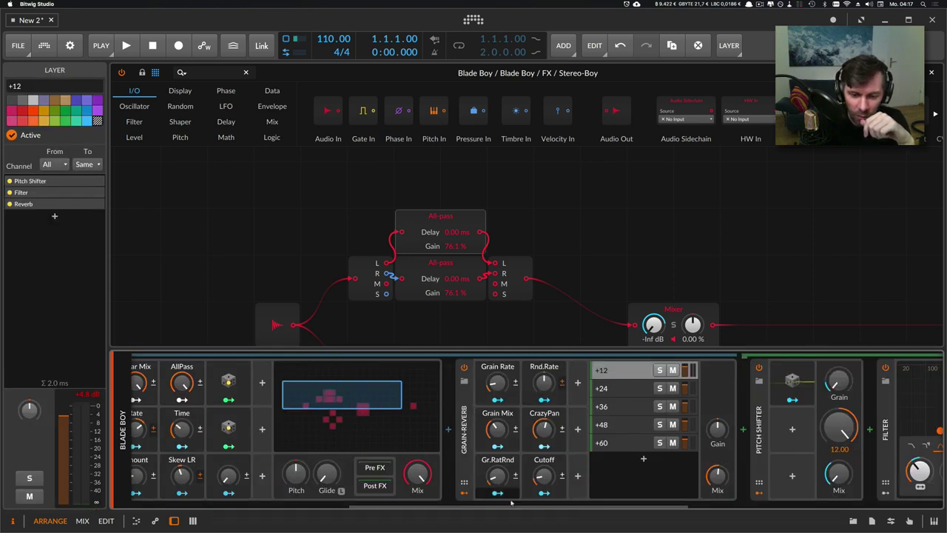
{"action": "scroll", "coordinate": [511, 503], "scroll_direction": "right", "scroll_amount": 8}
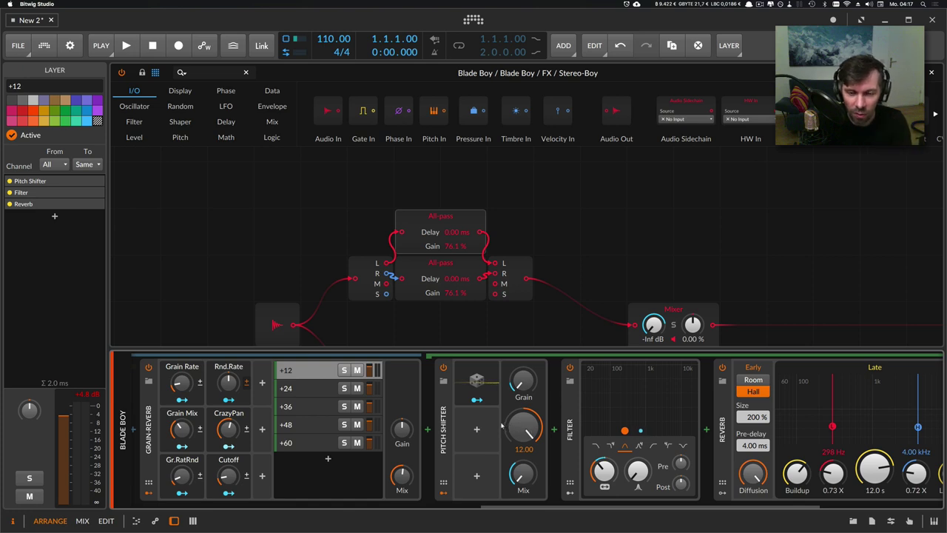
{"action": "left_click", "coordinate": [319, 389]}
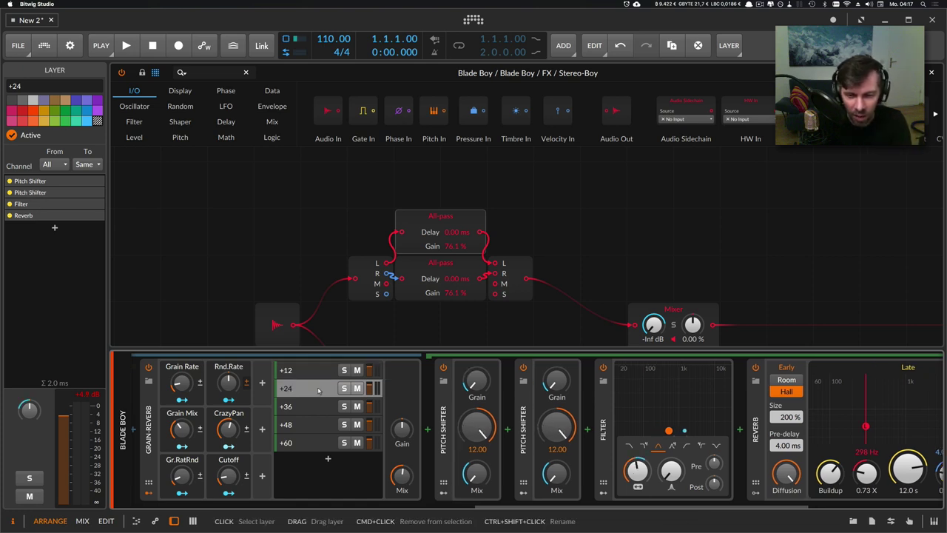
{"action": "left_click", "coordinate": [467, 441]}
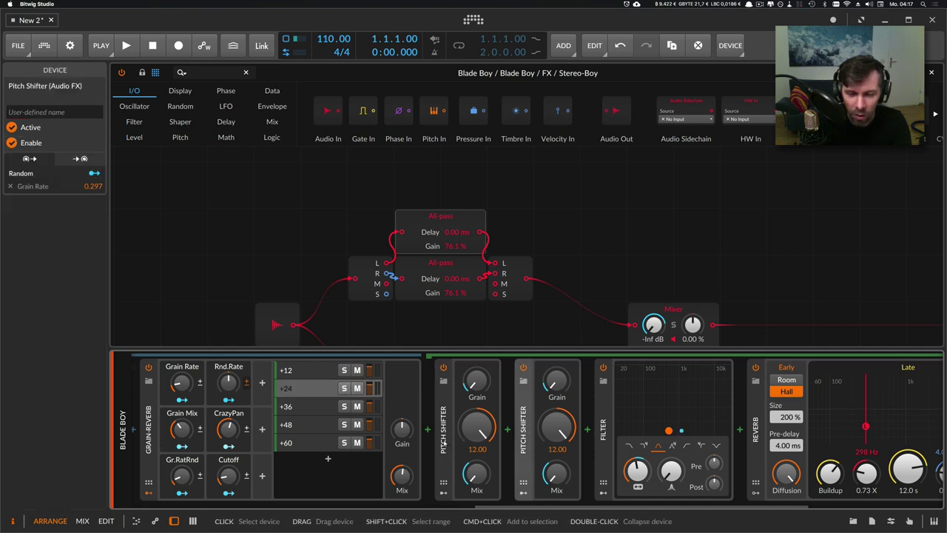
{"action": "left_click", "coordinate": [459, 446]}
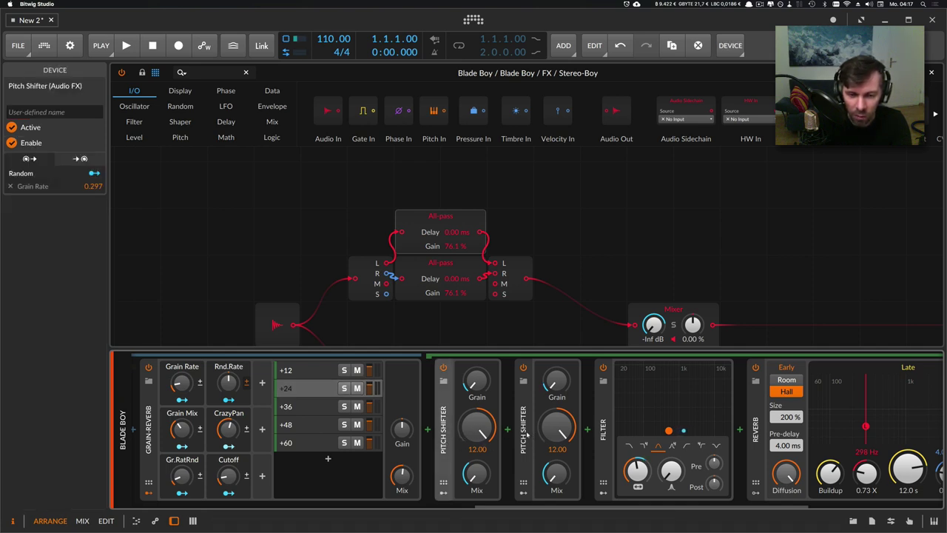
{"action": "left_click", "coordinate": [323, 427]}
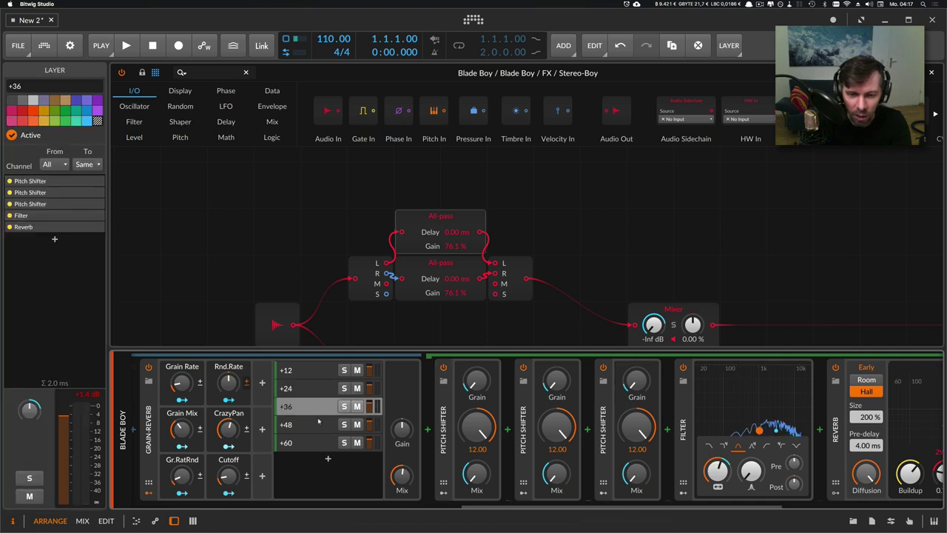
{"action": "left_click", "coordinate": [318, 442]}
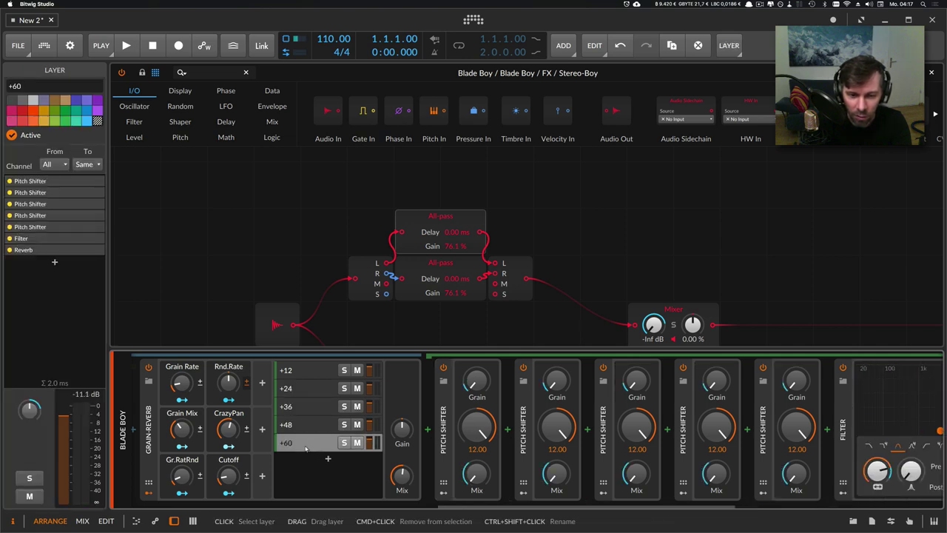
Examine the Filter and its Random cutoff modulation, along with the Reverb, at the end of the +60 layer's chain.
{"action": "scroll", "coordinate": [384, 509], "scroll_direction": "right", "scroll_amount": 3}
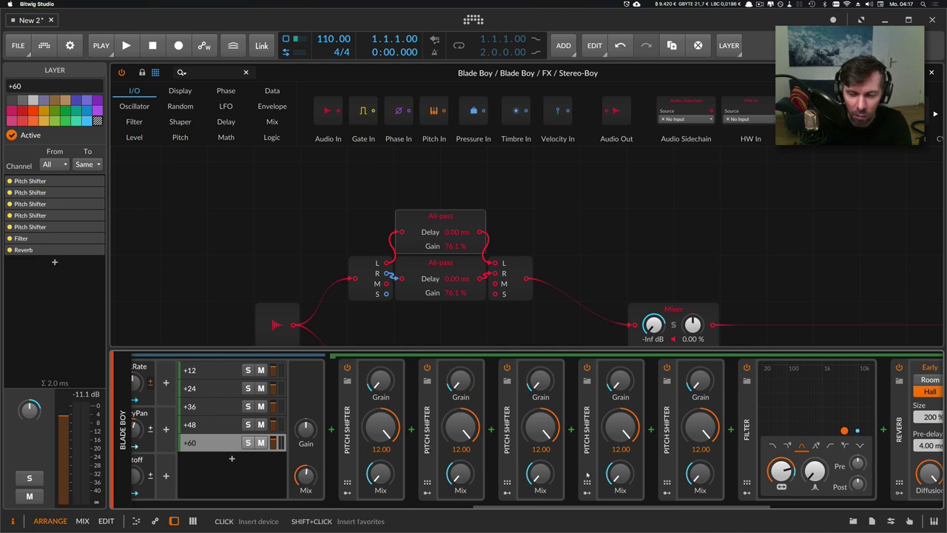
{"action": "scroll", "coordinate": [559, 506], "scroll_direction": "right", "scroll_amount": 1}
{"action": "scroll", "coordinate": [559, 506], "scroll_direction": "right", "scroll_amount": 1}
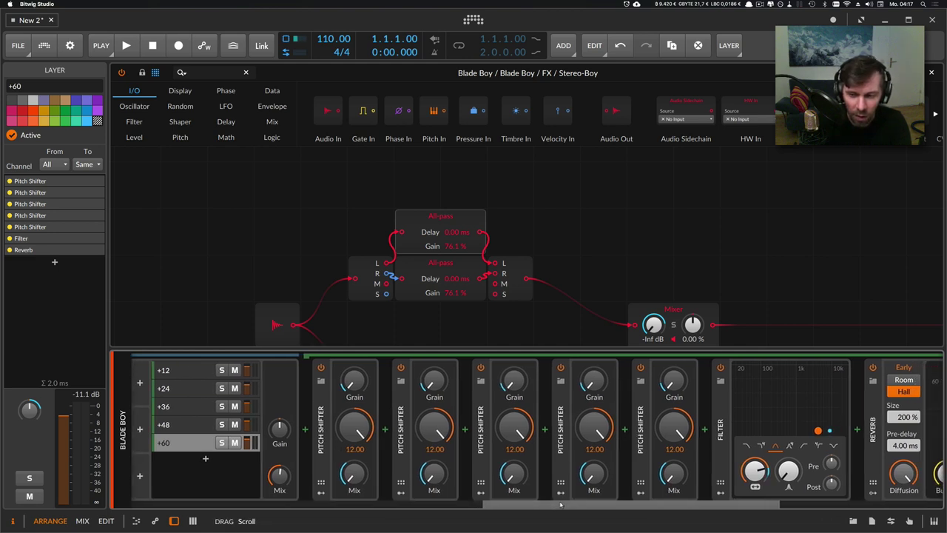
{"action": "scroll", "coordinate": [581, 506], "scroll_direction": "right", "scroll_amount": 2}
{"action": "scroll", "coordinate": [591, 504], "scroll_direction": "right", "scroll_amount": 5}
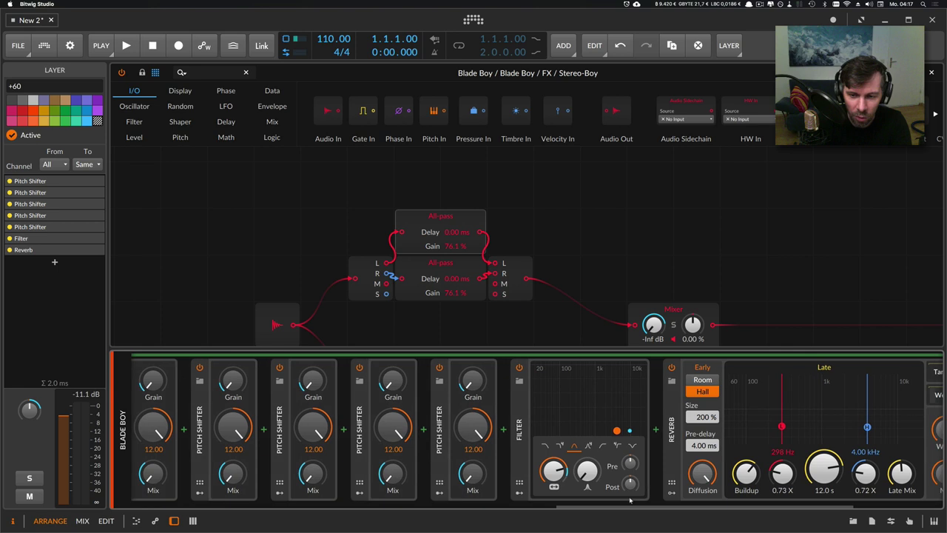
{"action": "left_click", "coordinate": [519, 454]}
{"action": "scroll", "coordinate": [511, 482], "scroll_direction": "right", "scroll_amount": 2}
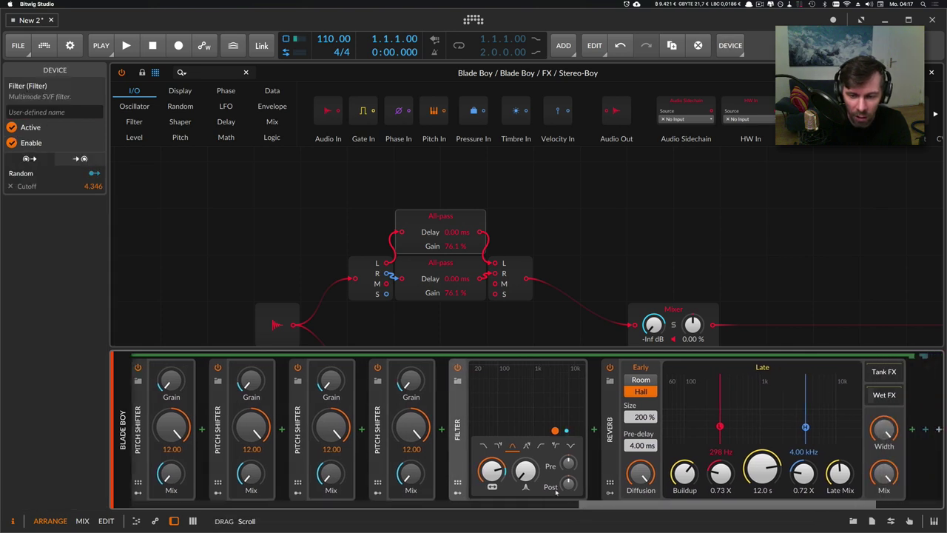
{"action": "scroll", "coordinate": [536, 455], "scroll_direction": "right", "scroll_amount": 4}
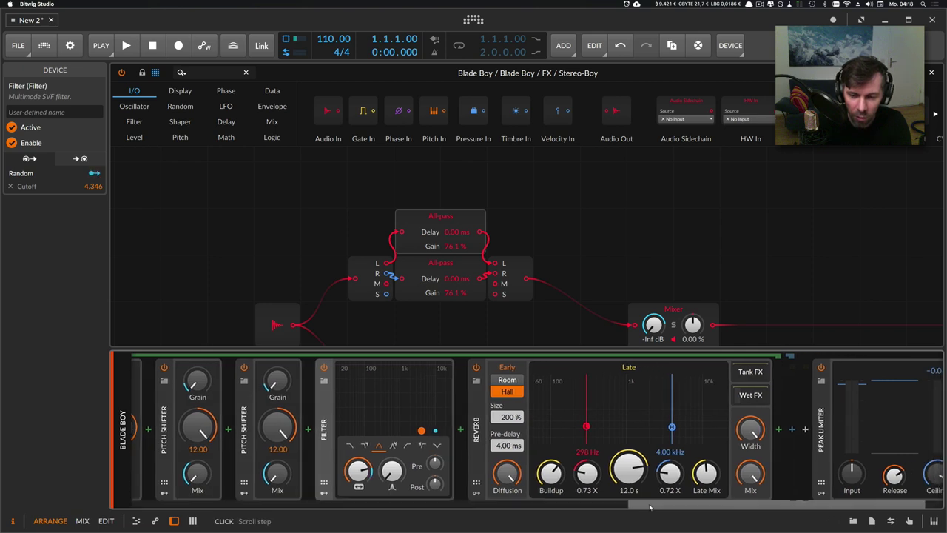
{"action": "scroll", "coordinate": [471, 497], "scroll_direction": "left", "scroll_amount": 12}
{"action": "scroll", "coordinate": [471, 498], "scroll_direction": "left", "scroll_amount": 6}
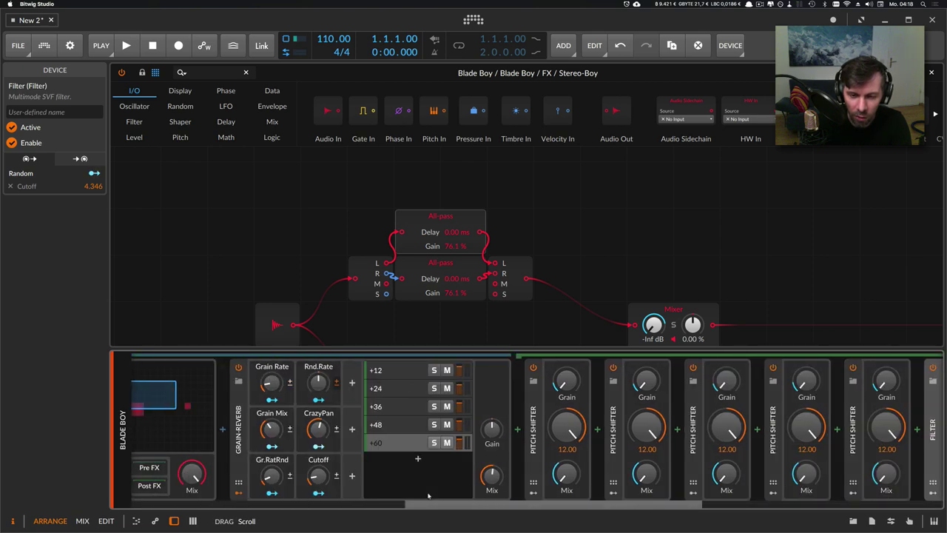
{"action": "left_click", "coordinate": [419, 442]}
{"action": "scroll", "coordinate": [406, 446], "scroll_direction": "left", "scroll_amount": 7}
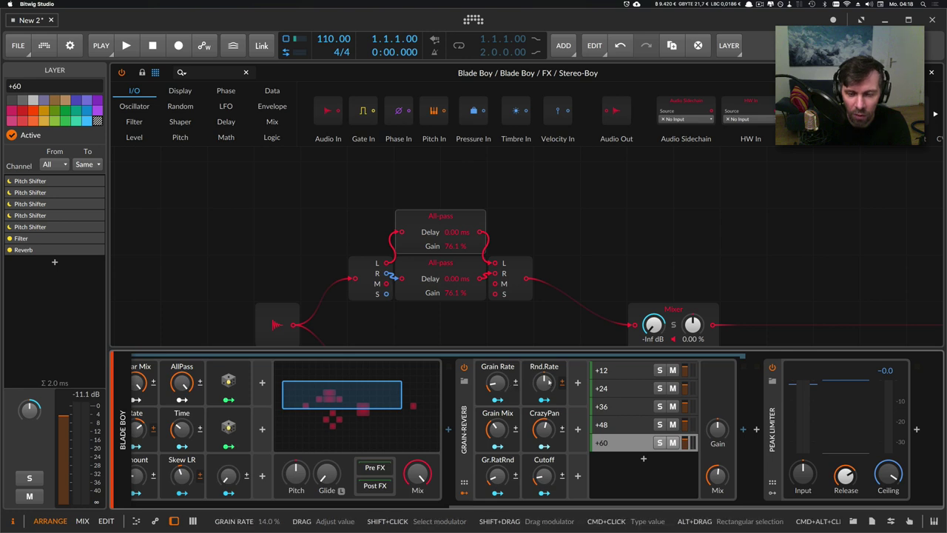
Open the +12 layer, compare the sound with Grain-Reverb bypassed and re-enabled, and adjust the Grain Rate macro.
{"action": "left_click", "coordinate": [601, 370]}
{"action": "scroll", "coordinate": [644, 499], "scroll_direction": "right", "scroll_amount": 3}
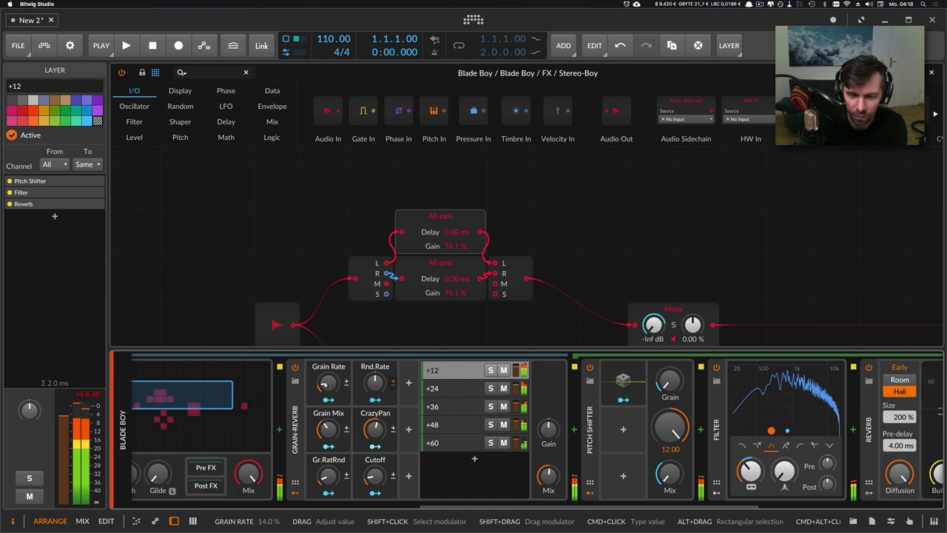
{"action": "left_click", "coordinate": [295, 367]}
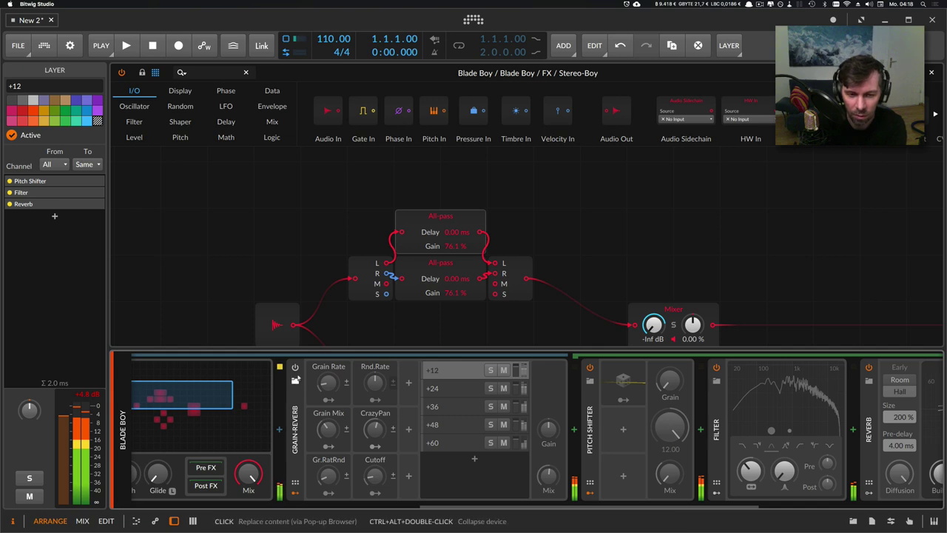
{"action": "left_click", "coordinate": [296, 368]}
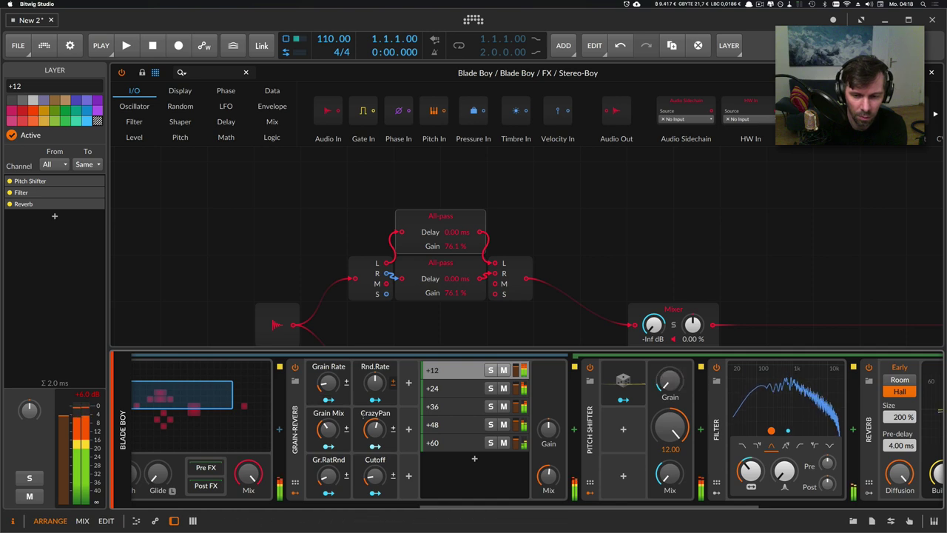
{"action": "left_click_drag", "start_coordinate": [326, 383], "coordinate": [330, 403]}
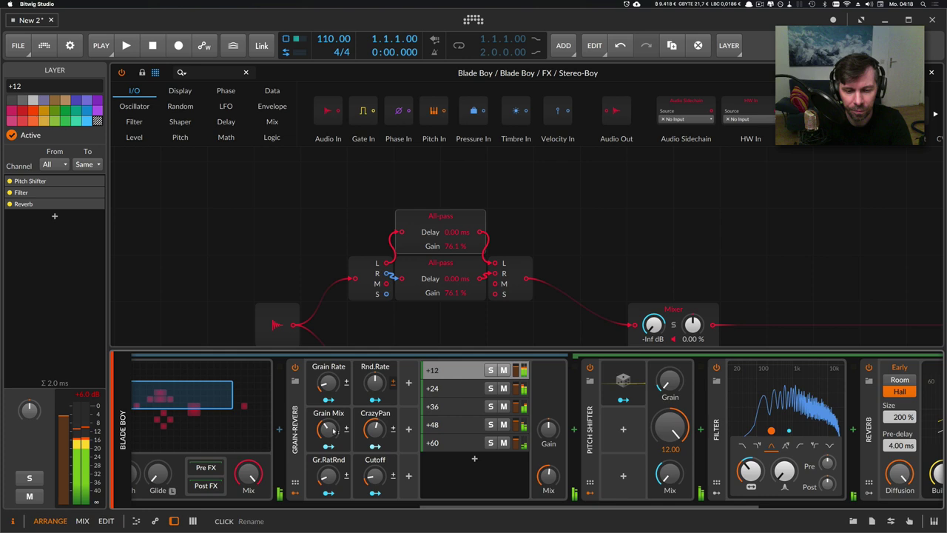
Show the +24 layer's device chain and lower Grain-Reverb's Grain Mix macro to 11.0 %.
{"action": "left_click_drag", "start_coordinate": [452, 506], "coordinate": [479, 509]}
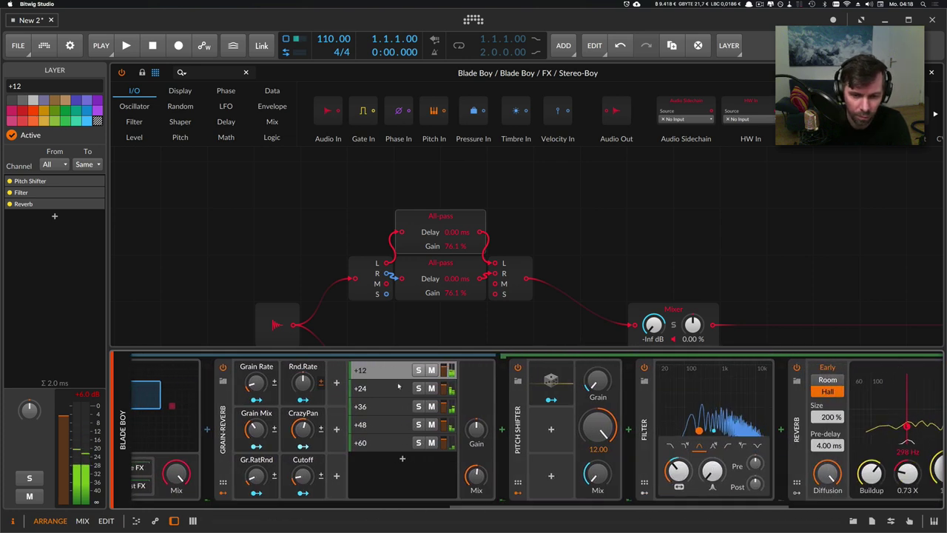
{"action": "left_click", "coordinate": [402, 373]}
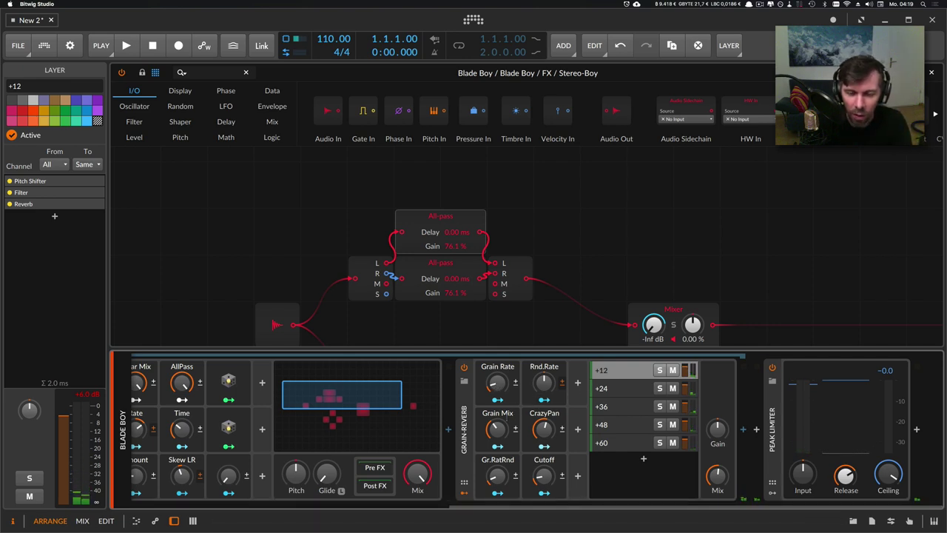
{"action": "left_click", "coordinate": [630, 388]}
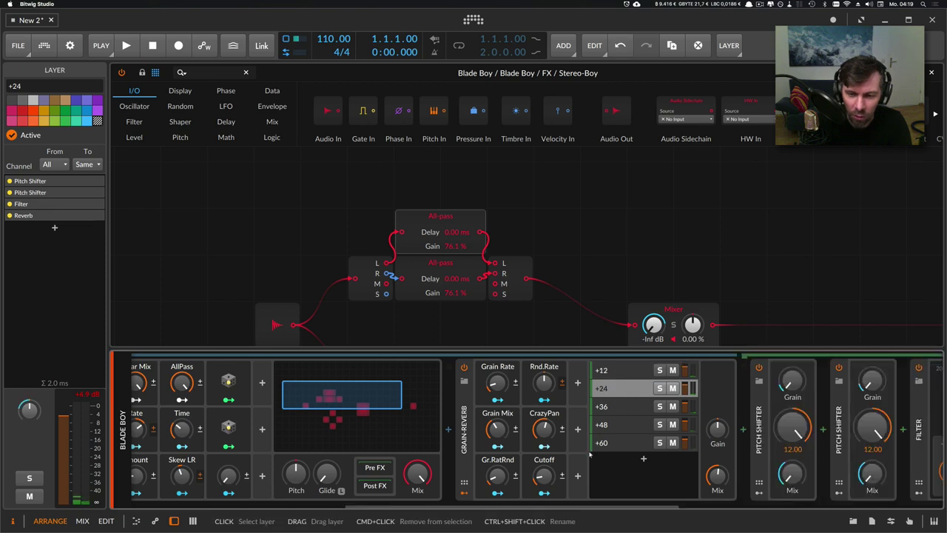
{"action": "scroll", "coordinate": [415, 435], "scroll_direction": "right", "scroll_amount": 3}
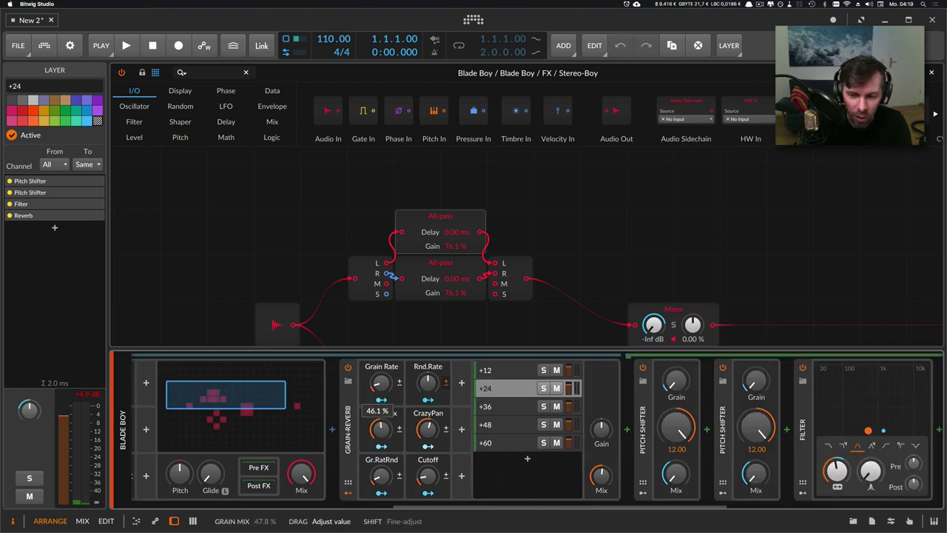
{"action": "left_click_drag", "start_coordinate": [380, 427], "coordinate": [379, 422]}
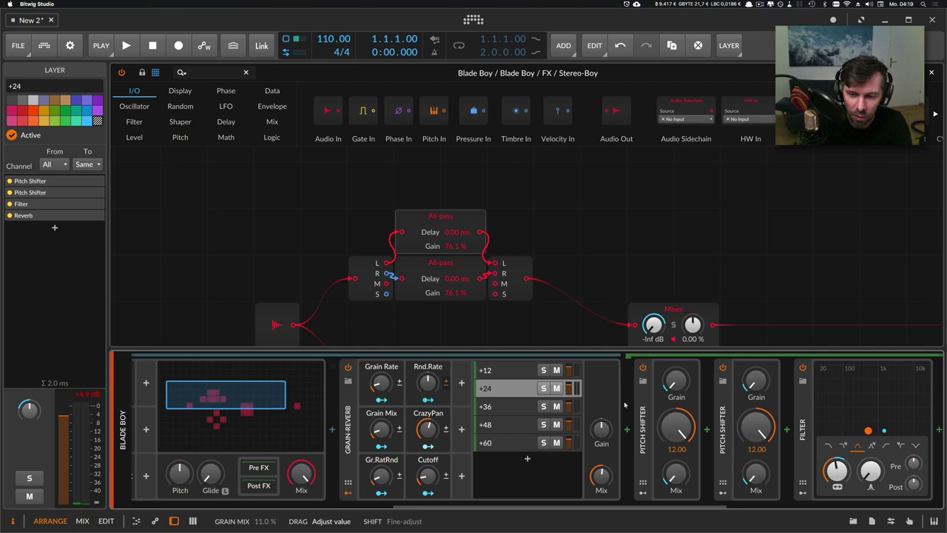
Sweep Grain-Reverb's Grain Mix macro from its minimum to 100 % and examine the +24 layer's two Pitch Shifters.
{"action": "left_click", "coordinate": [709, 431]}
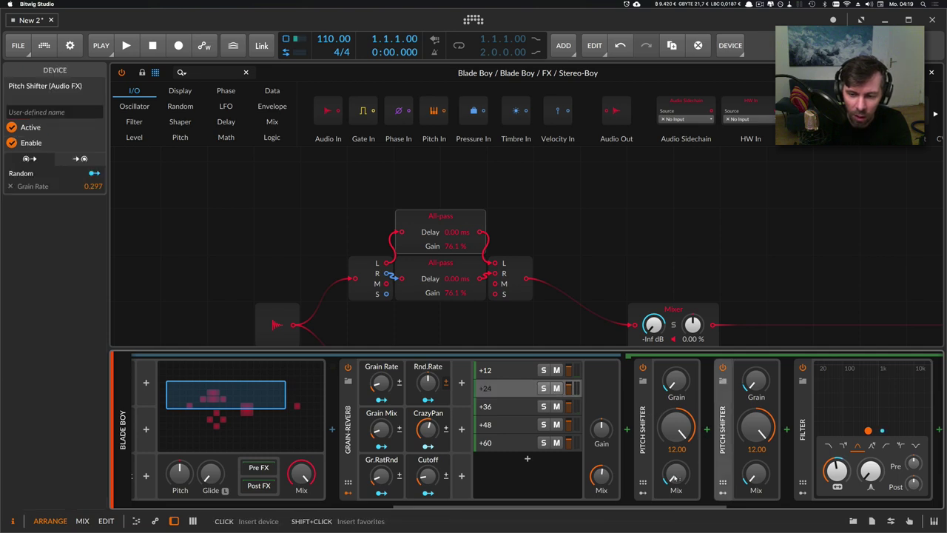
{"action": "left_click_drag", "start_coordinate": [384, 432], "coordinate": [385, 431]}
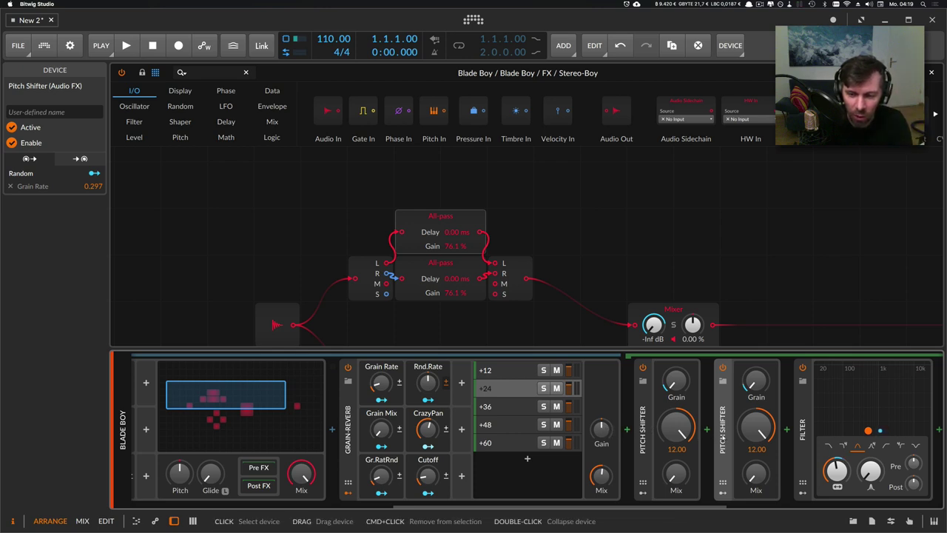
{"action": "mouse_move", "coordinate": [384, 433]}
{"action": "left_mouse_down"}
{"action": "mouse_move", "coordinate": [384, 310]}
{"action": "mouse_move", "coordinate": [384, 433]}
{"action": "left_mouse_up"}
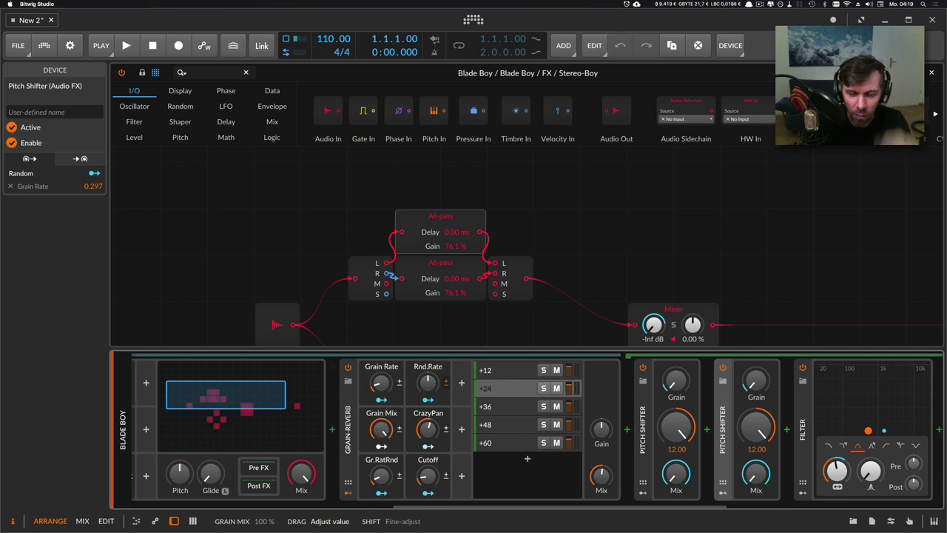
{"action": "left_click", "coordinate": [643, 428]}
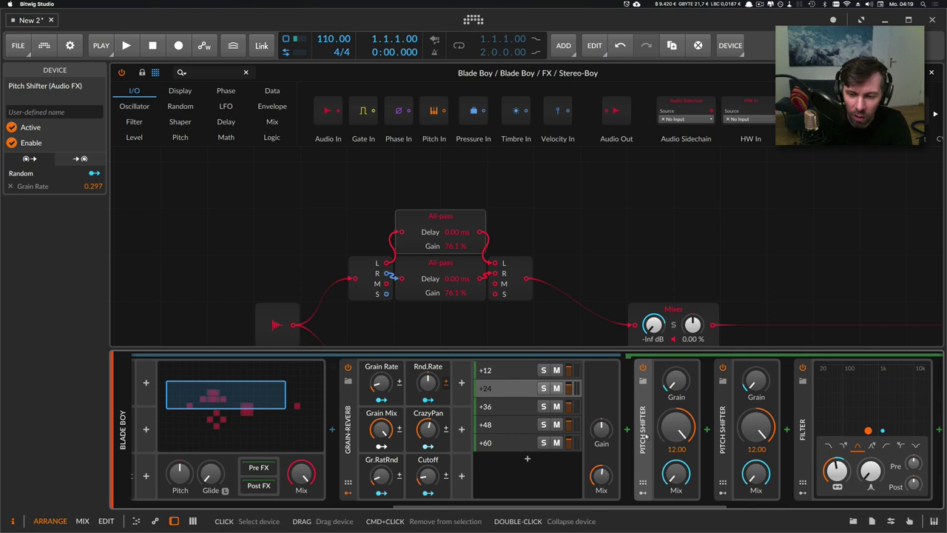
{"action": "left_click", "coordinate": [722, 438]}
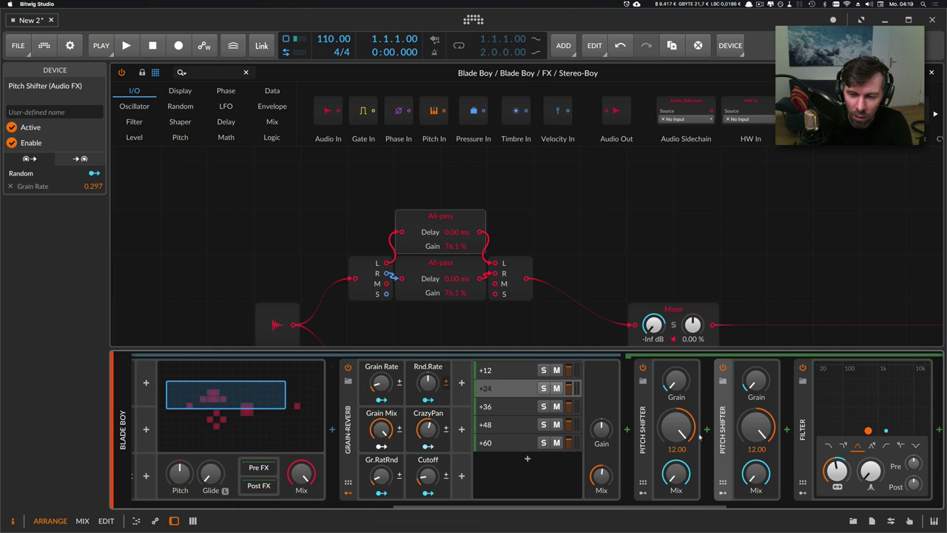
{"action": "left_click", "coordinate": [643, 438]}
{"action": "left_click", "coordinate": [723, 429]}
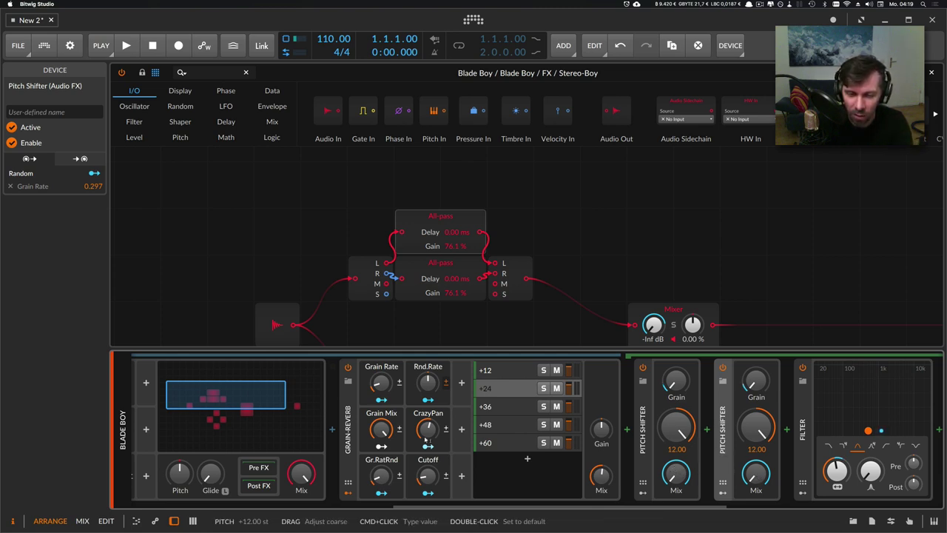
Reduce the Grain Mix macro to 49.4 % and compare the +24 layer's first and second Pitch Shifters.
{"action": "left_click_drag", "start_coordinate": [387, 431], "coordinate": [385, 444]}
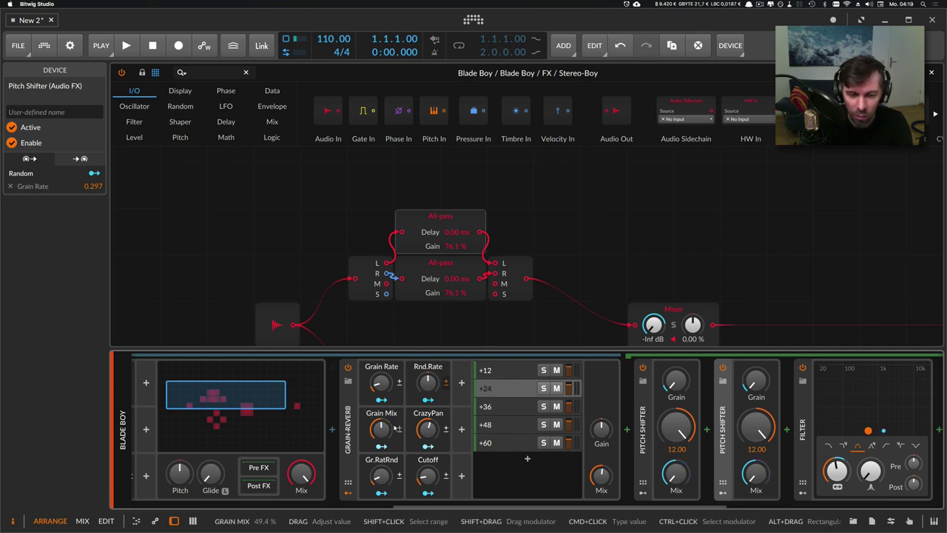
{"action": "left_click", "coordinate": [645, 433]}
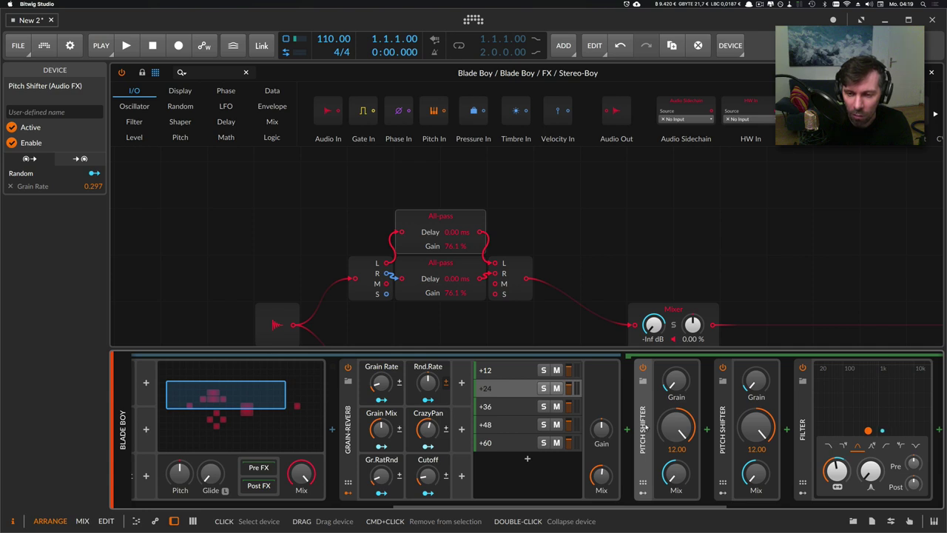
{"action": "left_click", "coordinate": [723, 426]}
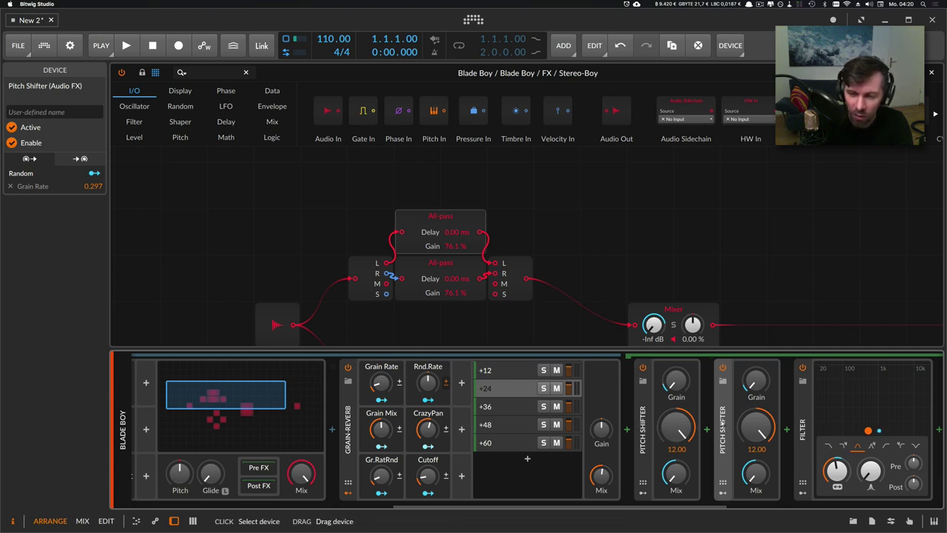
{"action": "left_click", "coordinate": [643, 423]}
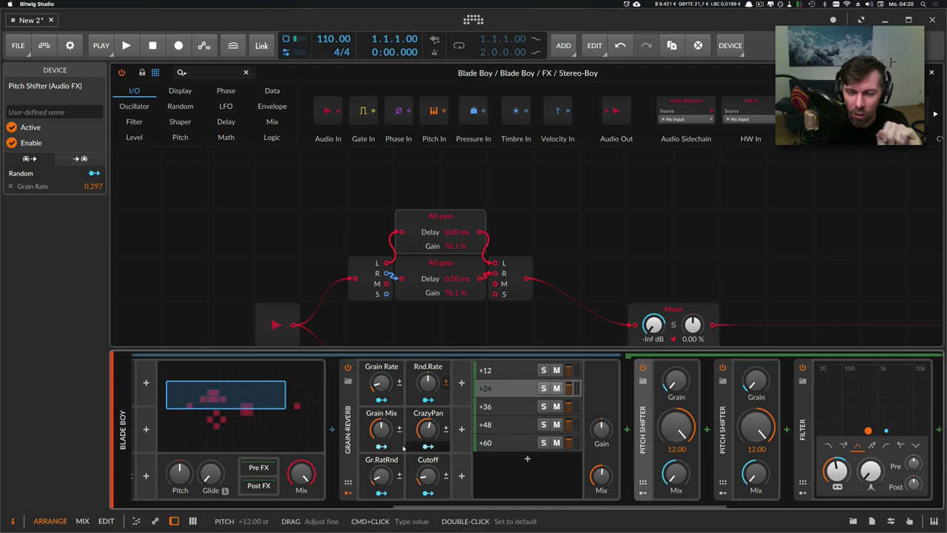
Set Grain Mix to 40.0 % and fine-tune it, adjust Gr.RatRnd, and raise the Grain Rate macro while auditioning.
{"action": "left_click_drag", "start_coordinate": [382, 430], "coordinate": [387, 437]}
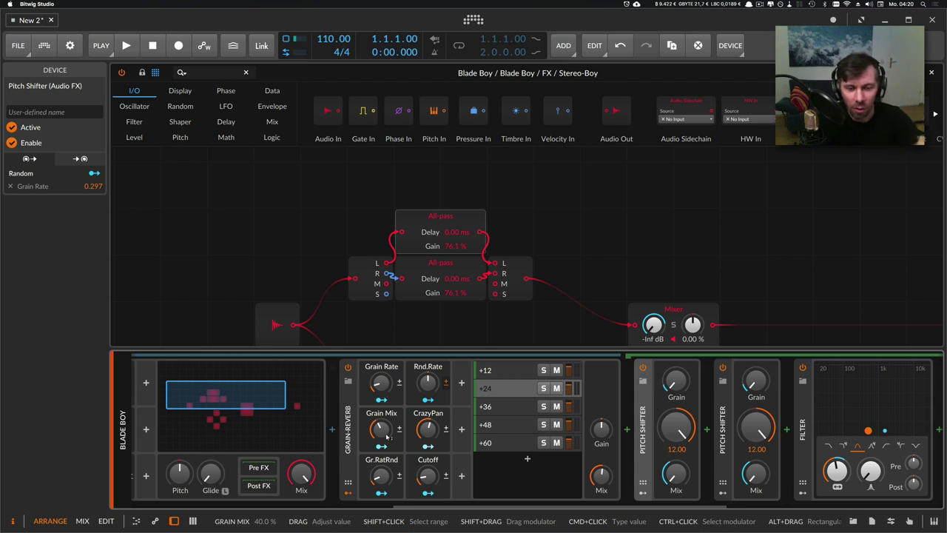
{"action": "mouse_move", "coordinate": [387, 437]}
{"action": "left_mouse_down"}
{"action": "mouse_move", "coordinate": [386, 427]}
{"action": "mouse_move", "coordinate": [384, 438]}
{"action": "left_mouse_up"}
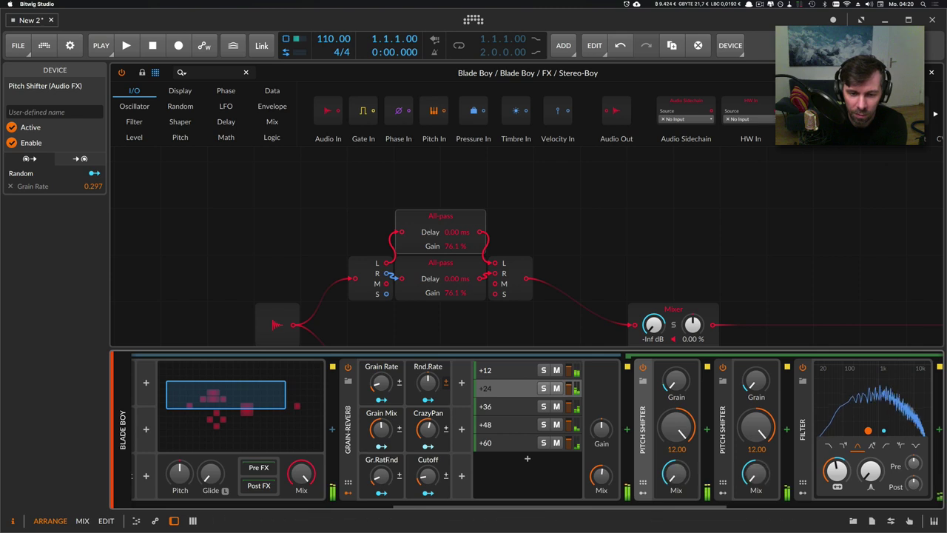
{"action": "left_click_drag", "start_coordinate": [382, 475], "coordinate": [377, 499]}
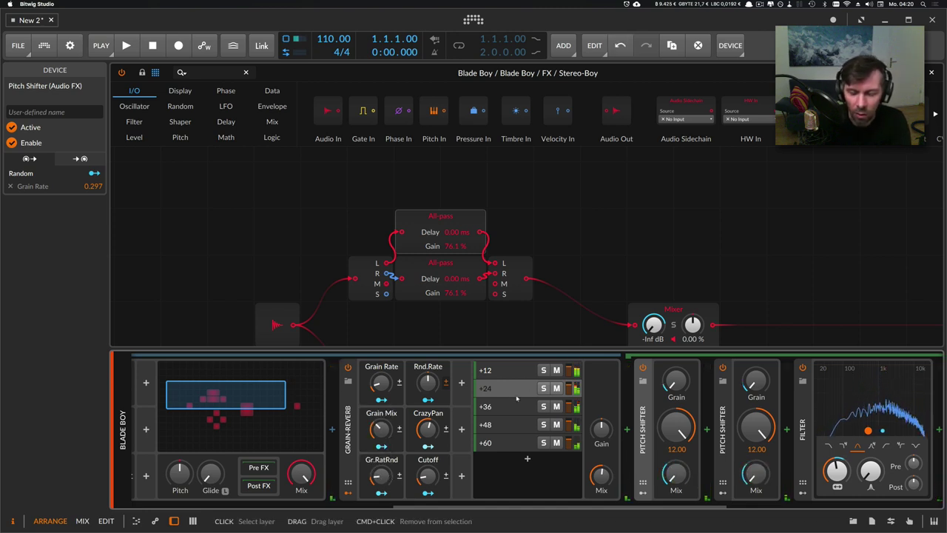
{"action": "left_click_drag", "start_coordinate": [381, 383], "coordinate": [380, 381]}
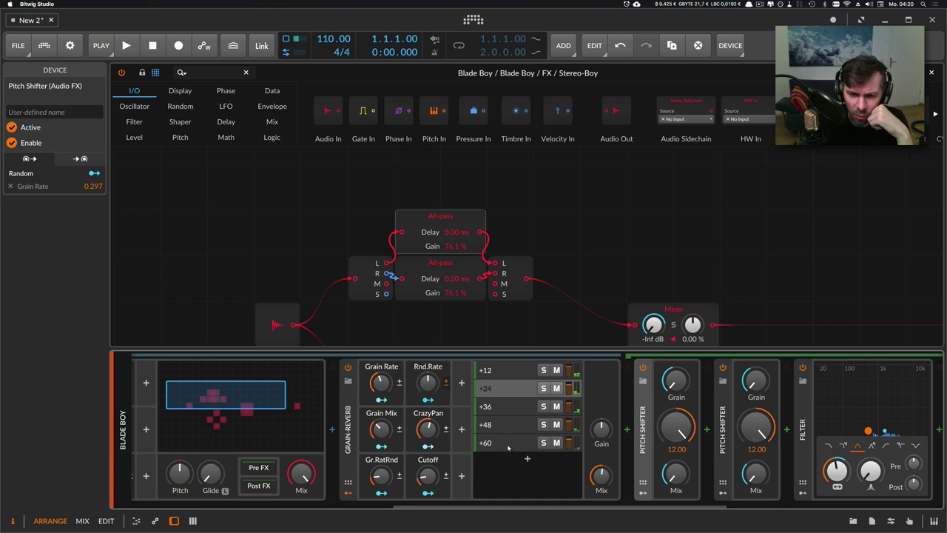
Reveal the first Pitch Shifter's Random modulator, set Gr.RatRnd to 0.00 %, raise it again, and hide the modulators.
{"action": "left_click", "coordinate": [643, 492]}
{"action": "left_click", "coordinate": [643, 492]}
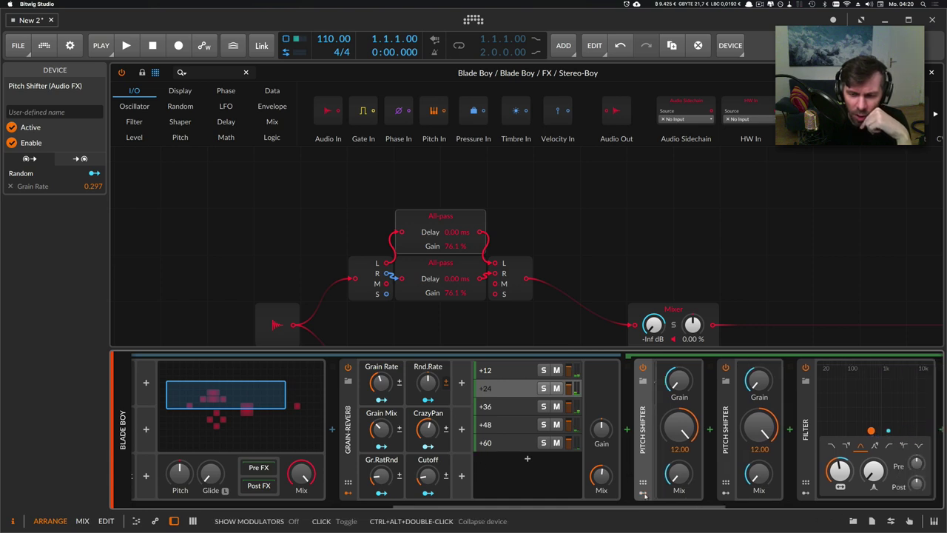
{"action": "left_click_drag", "start_coordinate": [385, 478], "coordinate": [380, 518]}
{"action": "left_click", "coordinate": [643, 492]}
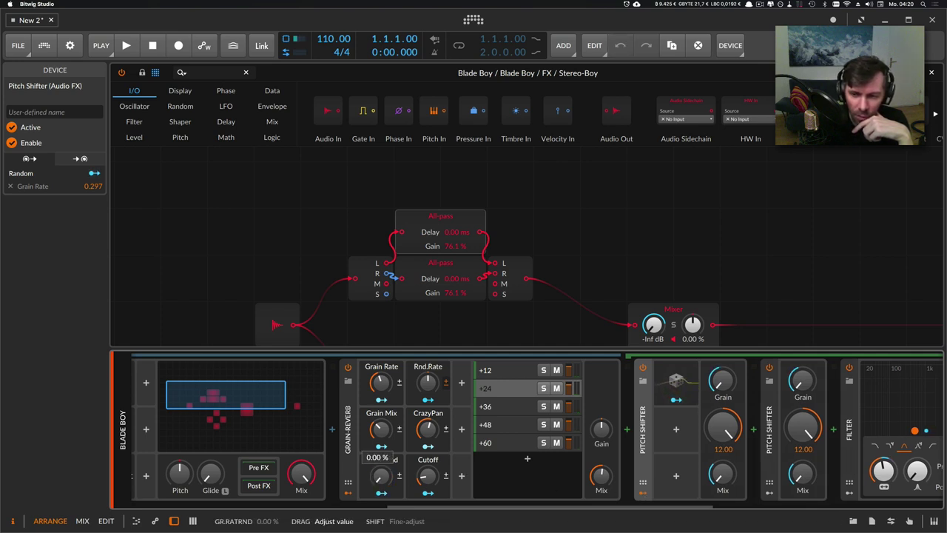
{"action": "mouse_move", "coordinate": [380, 475]}
{"action": "left_mouse_down"}
{"action": "mouse_move", "coordinate": [380, 449]}
{"action": "mouse_move", "coordinate": [383, 476]}
{"action": "left_mouse_up"}
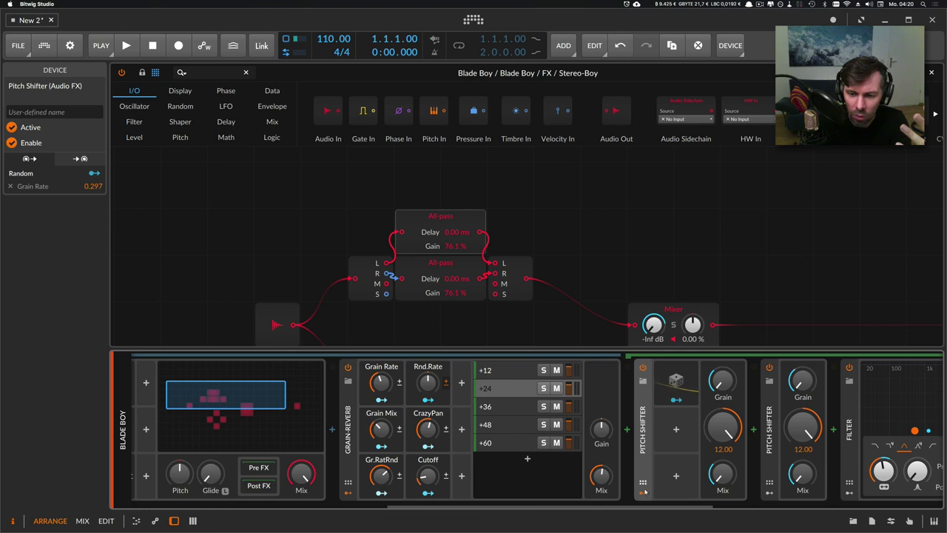
{"action": "left_click", "coordinate": [643, 493]}
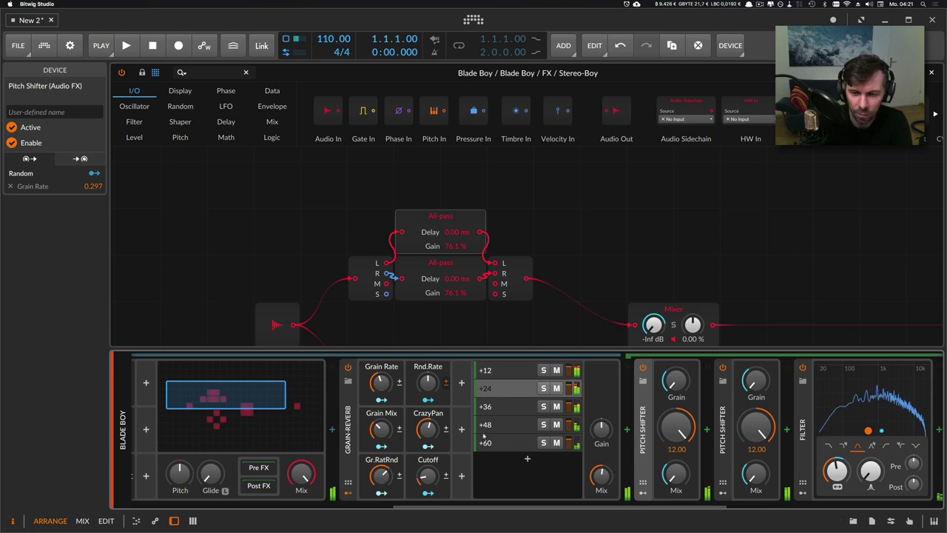
Audition Gr.RatRnd at maximum with Rnd.Rate at 2.29 %, reduce Gr.RatRnd to a medium amount, and readjust Rnd.Rate.
{"action": "left_click_drag", "start_coordinate": [381, 475], "coordinate": [381, 437]}
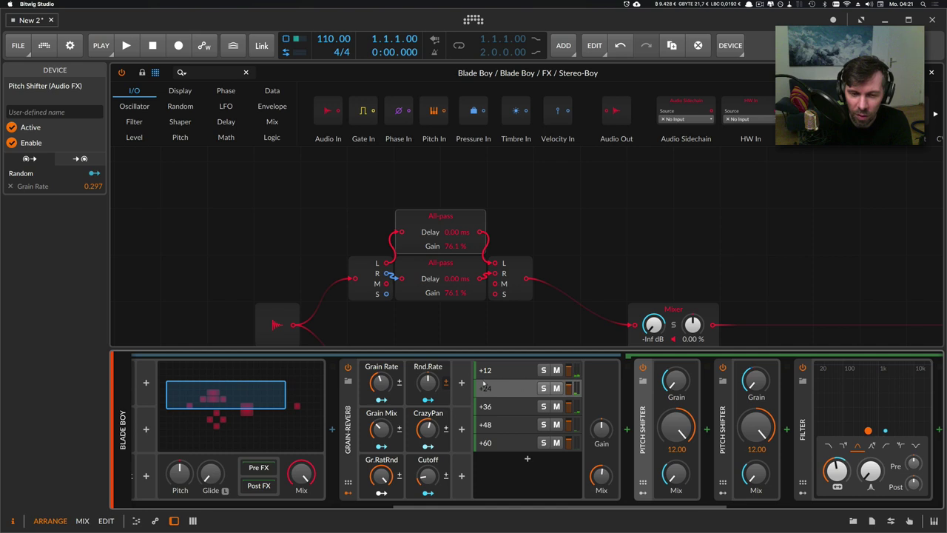
{"action": "left_click_drag", "start_coordinate": [427, 382], "coordinate": [428, 401]}
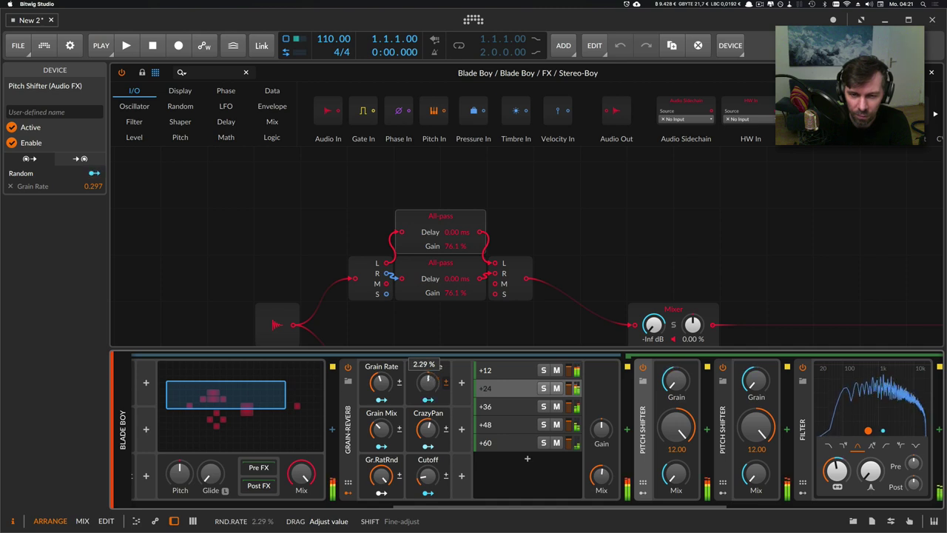
{"action": "left_click_drag", "start_coordinate": [381, 476], "coordinate": [381, 463]}
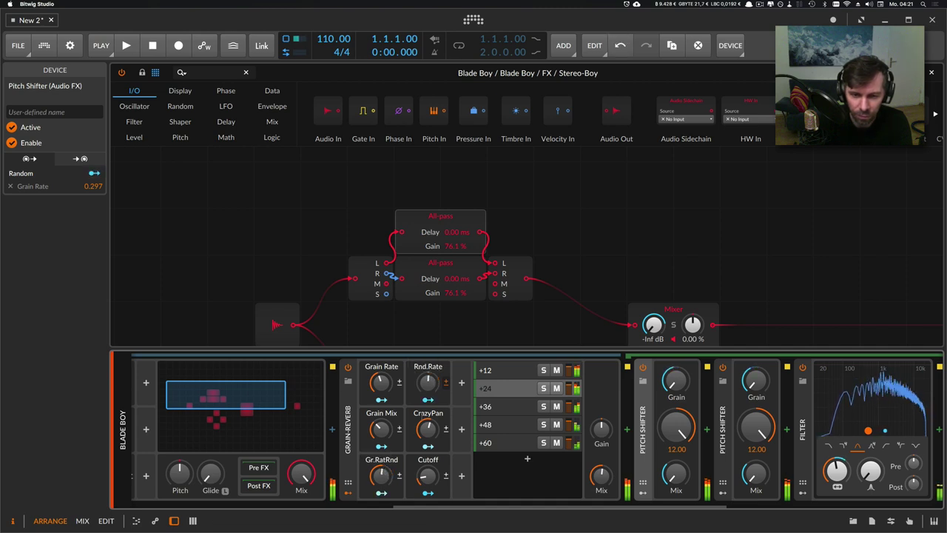
{"action": "left_click_drag", "start_coordinate": [431, 384], "coordinate": [432, 388]}
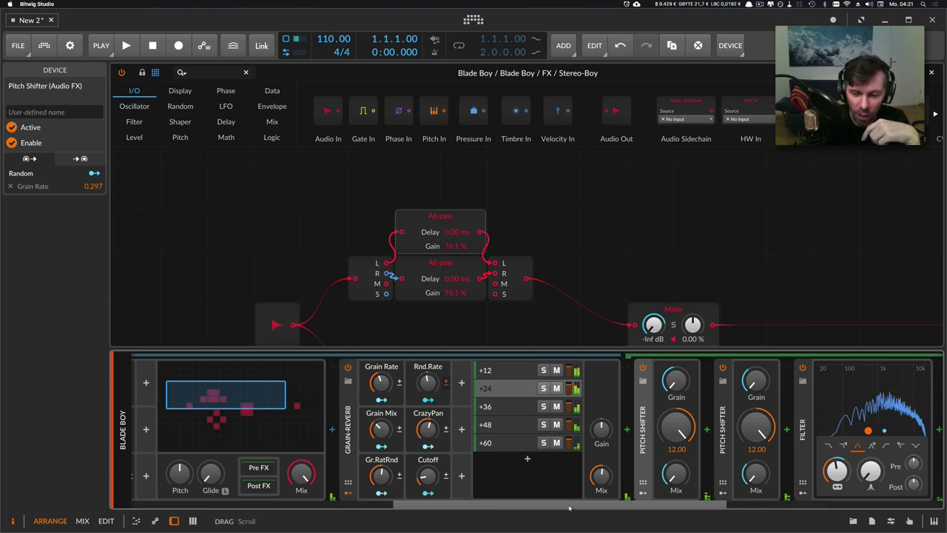
Bring the +24 layer's Filter into view and lower Grain-Reverb's Cutoff macro to 8.00 % and on to 0.86 %.
{"action": "left_click_drag", "start_coordinate": [566, 506], "coordinate": [656, 506]}
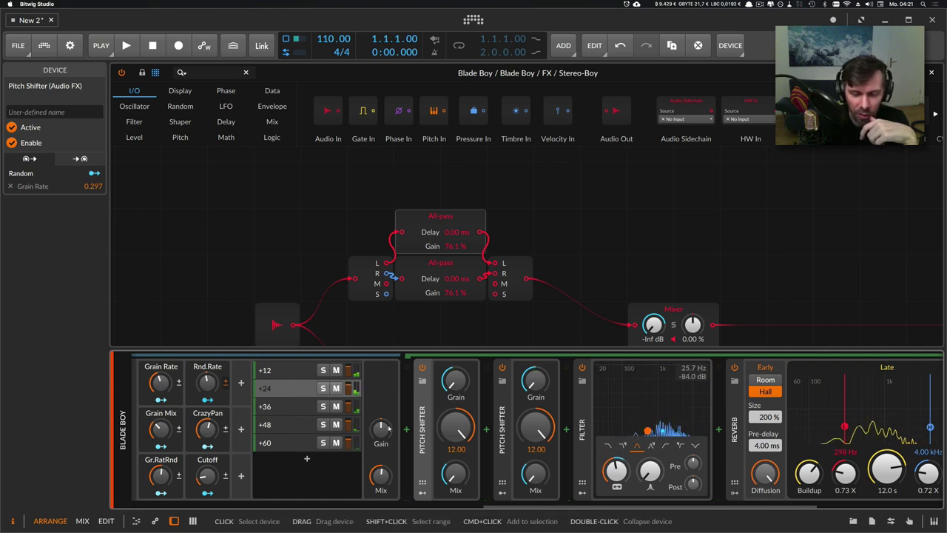
{"action": "left_click_drag", "start_coordinate": [207, 476], "coordinate": [207, 438]}
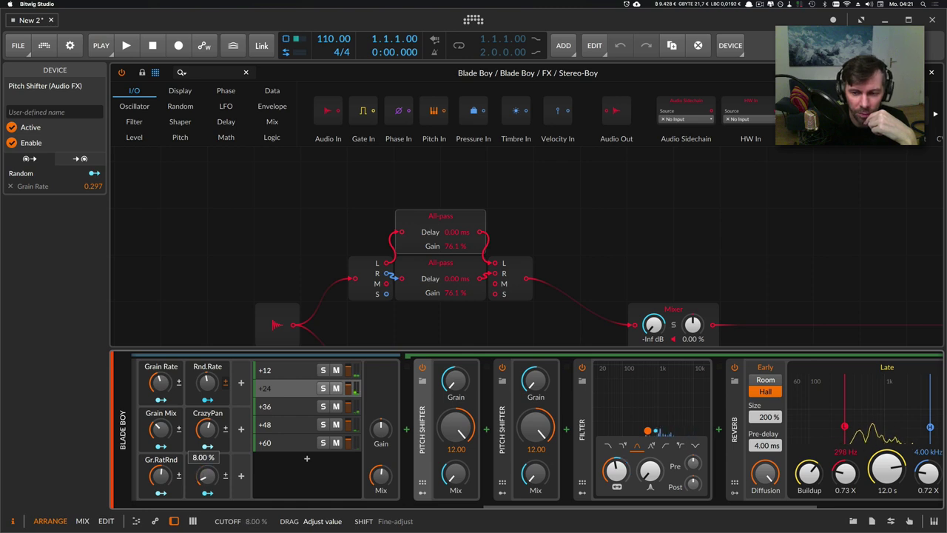
{"action": "left_click_drag", "start_coordinate": [206, 475], "coordinate": [208, 476]}
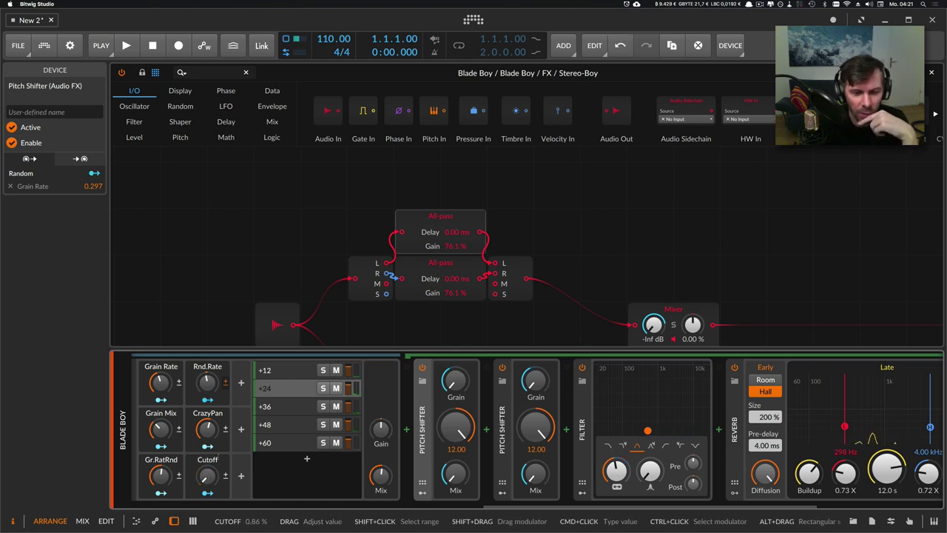
Examine the Filter cutoff in each of Grain-Reverb's layers from +12 to +60.
{"action": "left_click", "coordinate": [274, 407]}
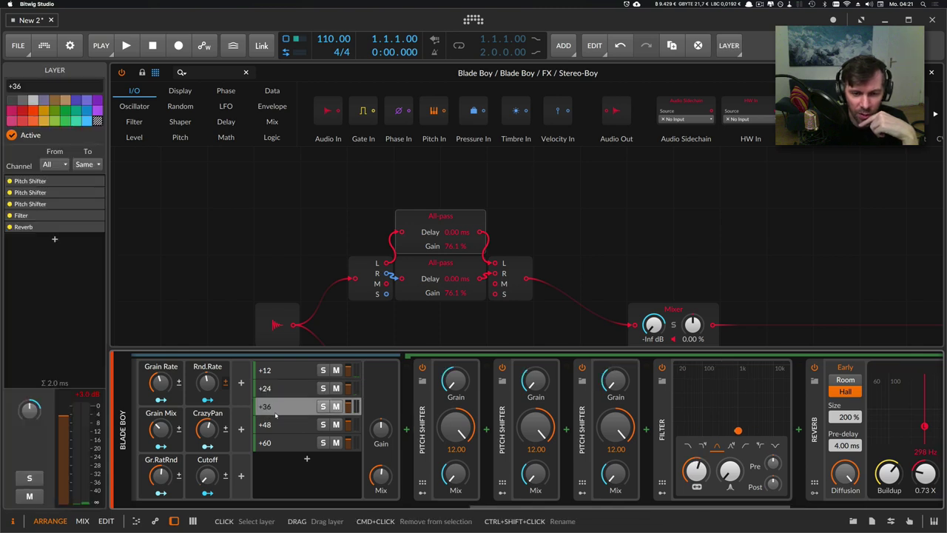
{"action": "left_click", "coordinate": [276, 425]}
{"action": "left_click", "coordinate": [277, 441]}
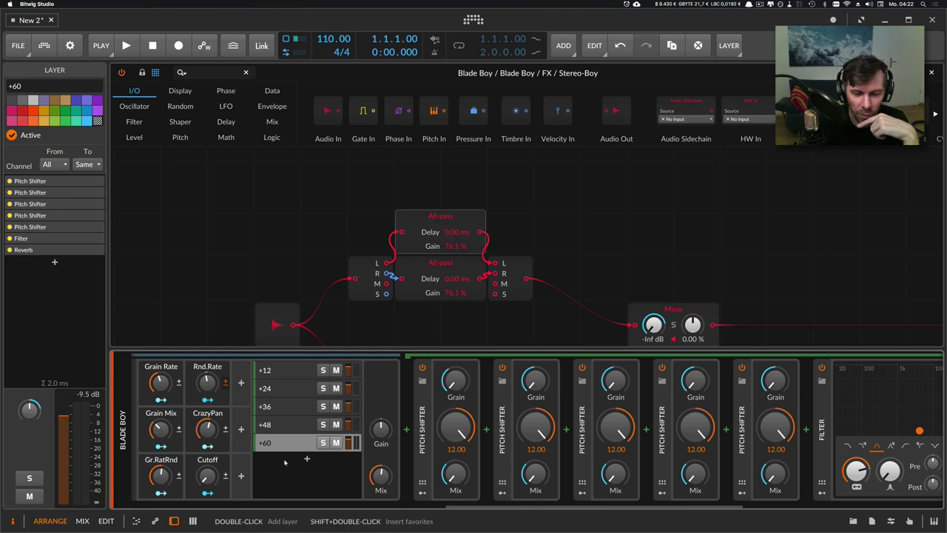
{"action": "left_click", "coordinate": [288, 425]}
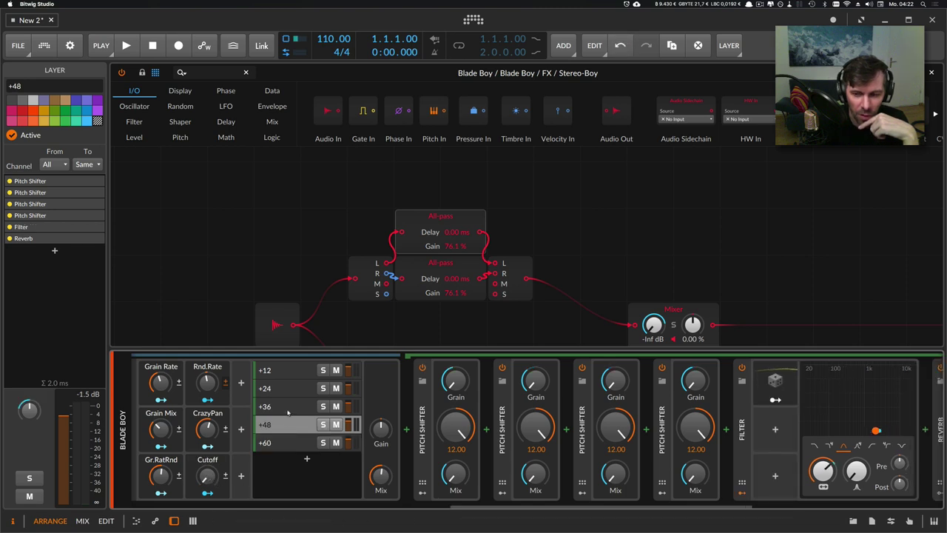
{"action": "left_click", "coordinate": [288, 409]}
{"action": "left_click", "coordinate": [289, 390]}
{"action": "left_click", "coordinate": [287, 376]}
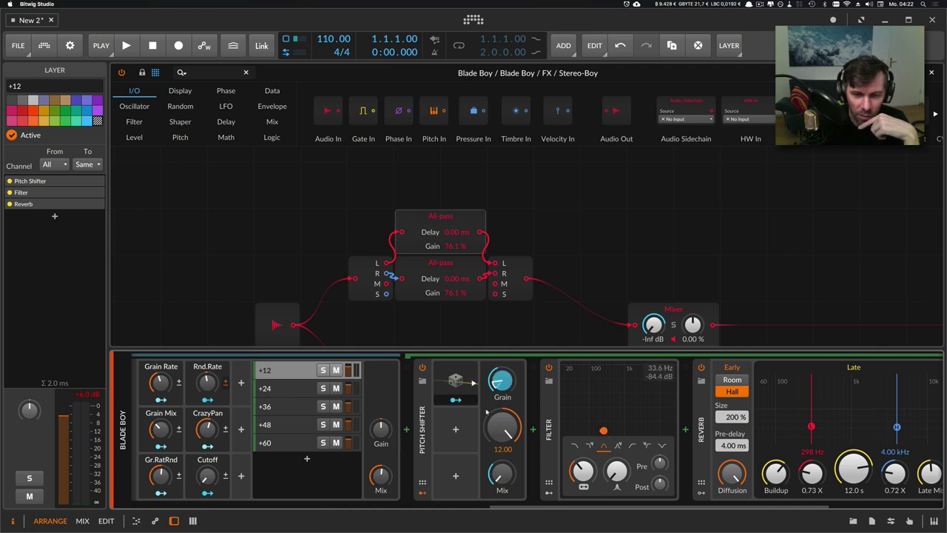
{"action": "left_click", "coordinate": [292, 389]}
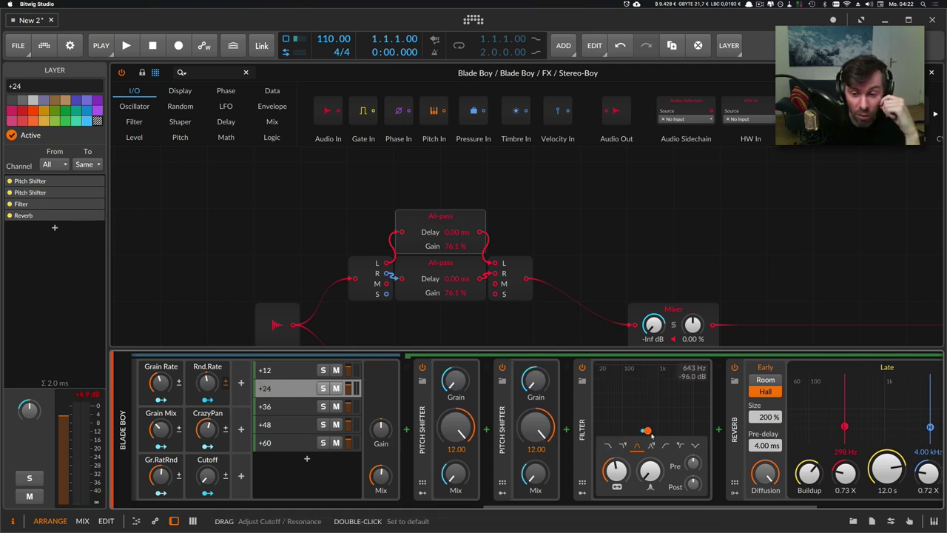
{"action": "key", "text": "Down"}
{"action": "key", "text": "Down"}
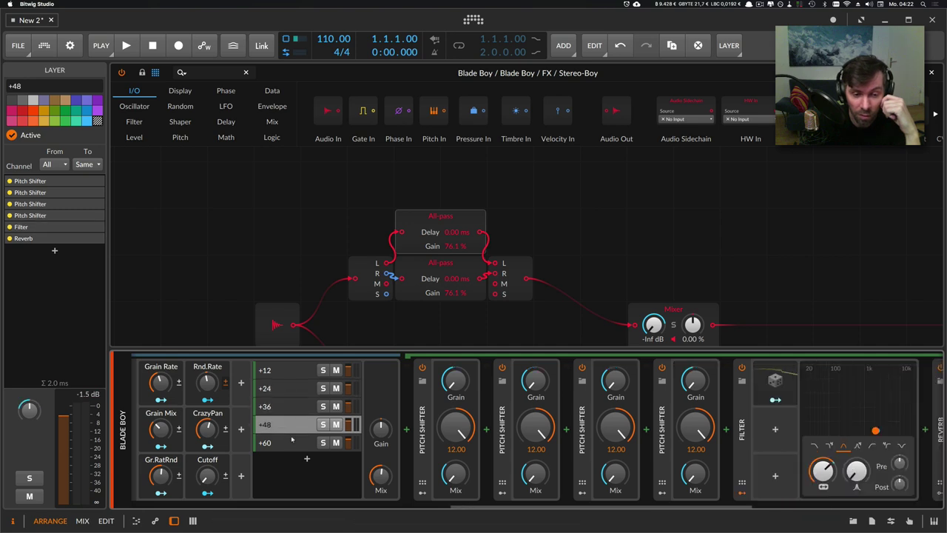
{"action": "left_click", "coordinate": [289, 443]}
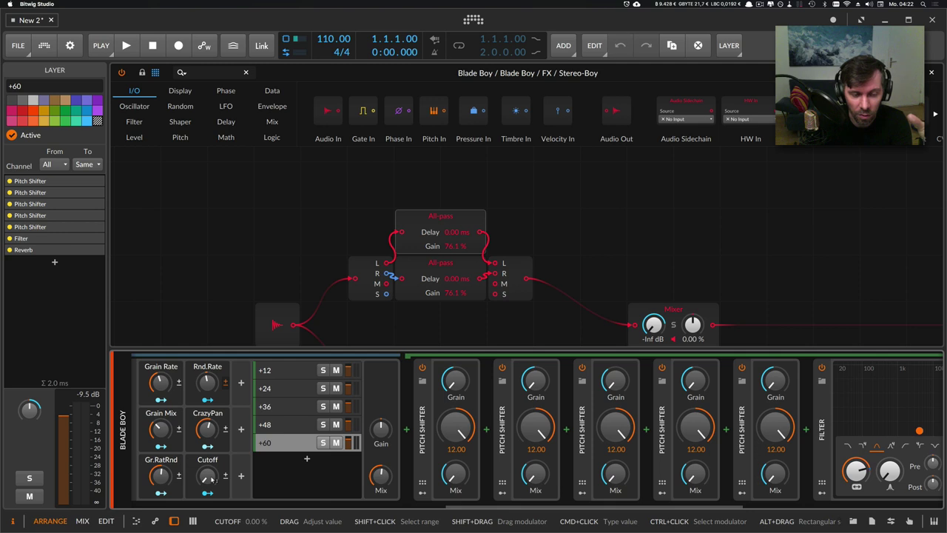
Try Grain-Reverb's Cutoff macro at 83.4 %, return it to 0.00 %, and show the Grain-Reverb device again.
{"action": "left_click_drag", "start_coordinate": [207, 475], "coordinate": [207, 527]}
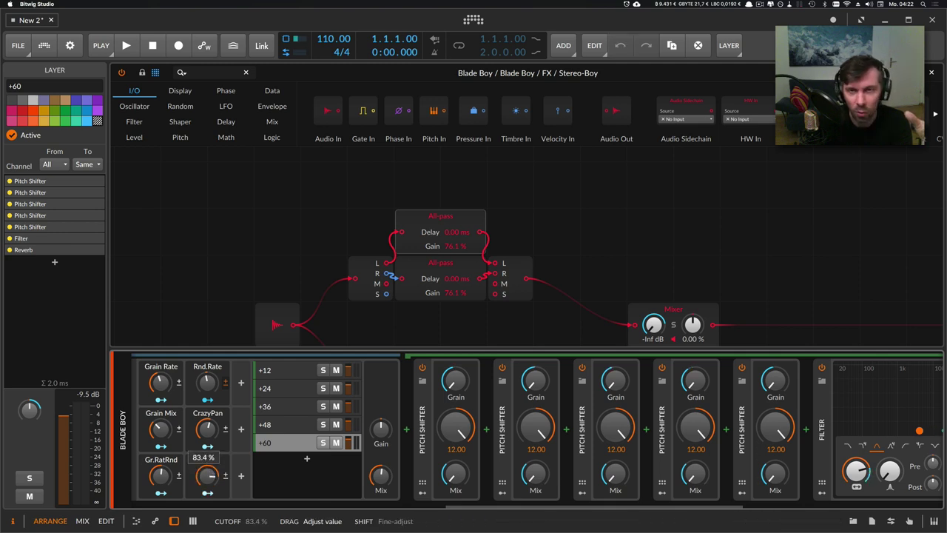
{"action": "left_click_drag", "start_coordinate": [207, 476], "coordinate": [207, 518]}
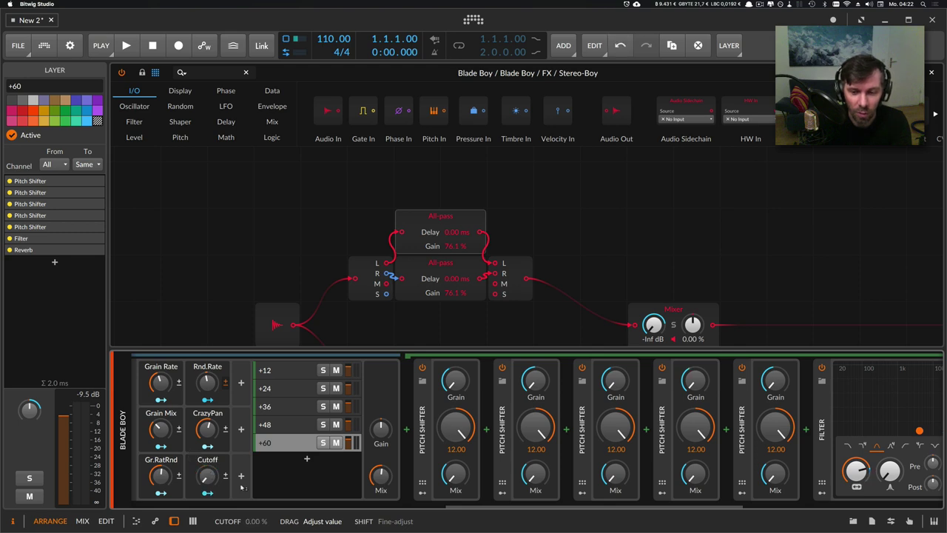
{"action": "left_click", "coordinate": [440, 505]}
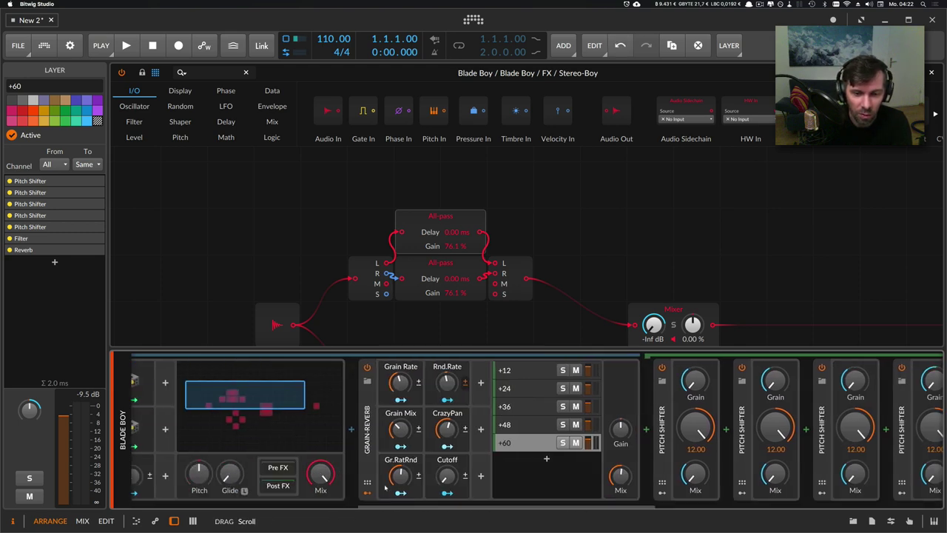
Hide the +60 layer's device chain, show the +12 layer, and raise Grain-Reverb's CrazyPan macro to 100 %.
{"action": "scroll", "coordinate": [453, 508], "scroll_direction": "right", "scroll_amount": 5}
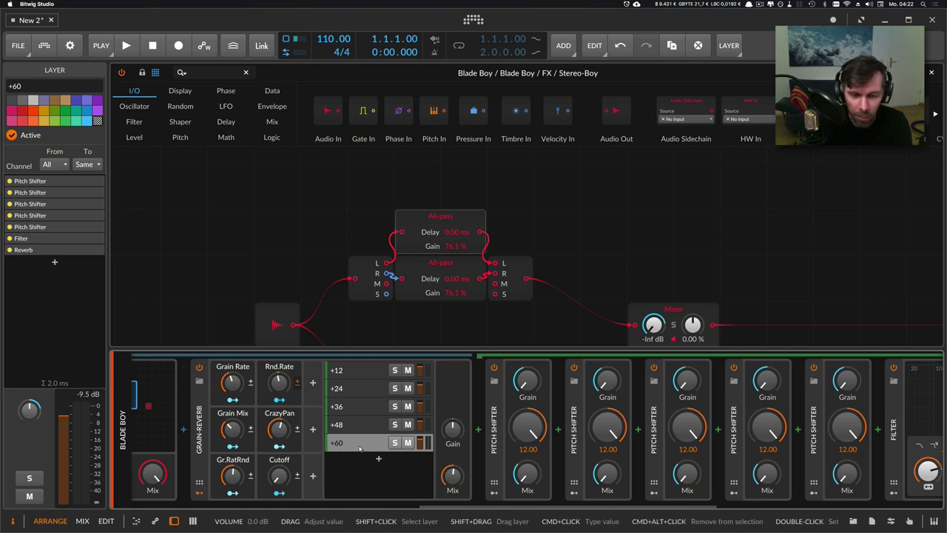
{"action": "left_click", "coordinate": [425, 446]}
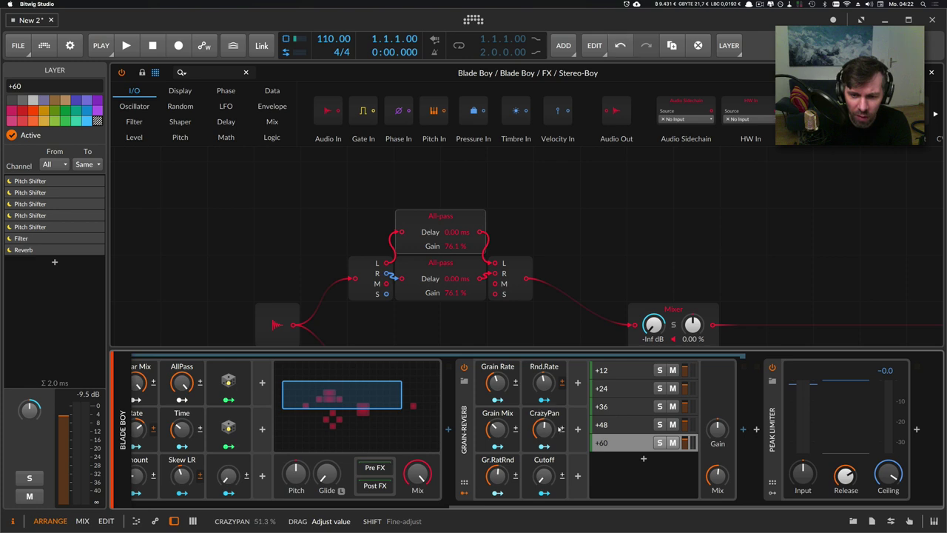
{"action": "left_click_drag", "start_coordinate": [560, 428], "coordinate": [560, 431]}
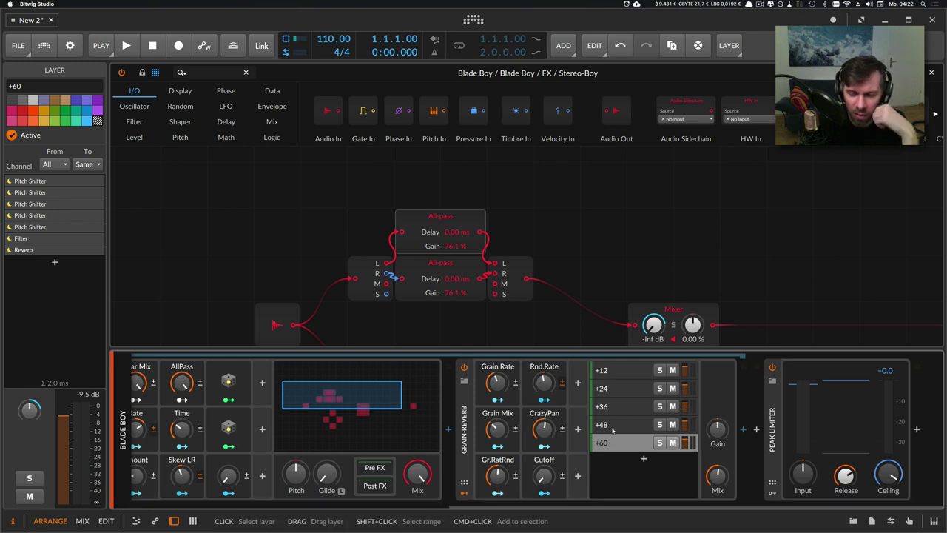
{"action": "left_click", "coordinate": [611, 374]}
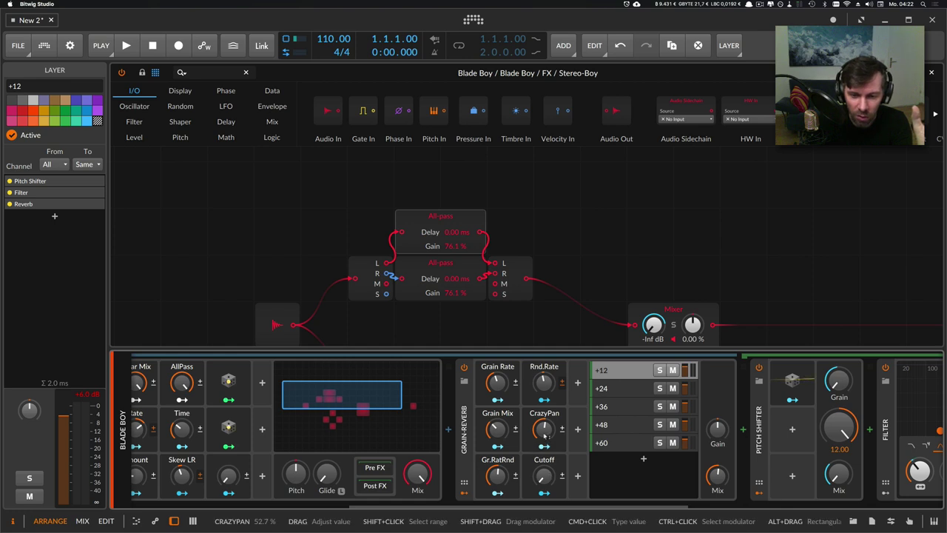
{"action": "left_click_drag", "start_coordinate": [545, 436], "coordinate": [544, 385]}
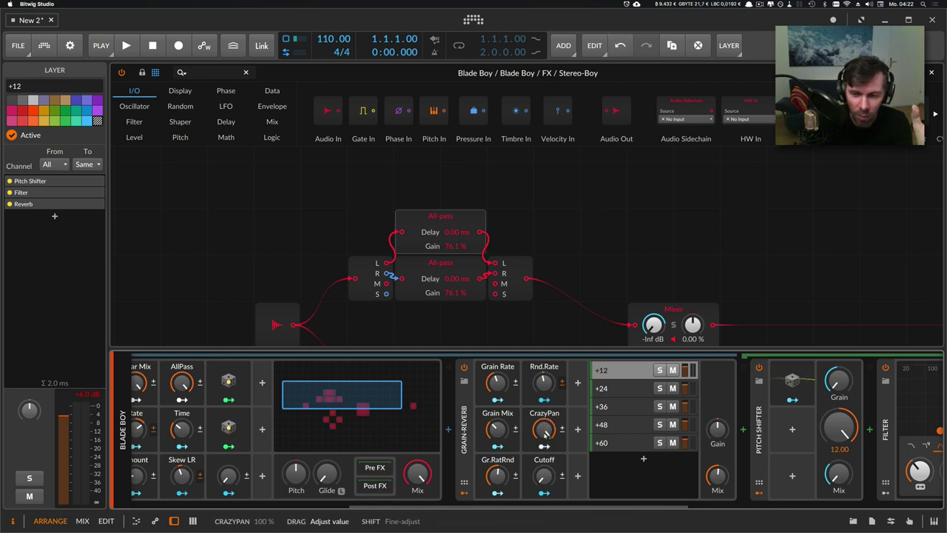
Examine the pan modulation of Grain-Reverb's +24, +36, +48 and +60 layers one after another.
{"action": "left_click", "coordinate": [613, 389]}
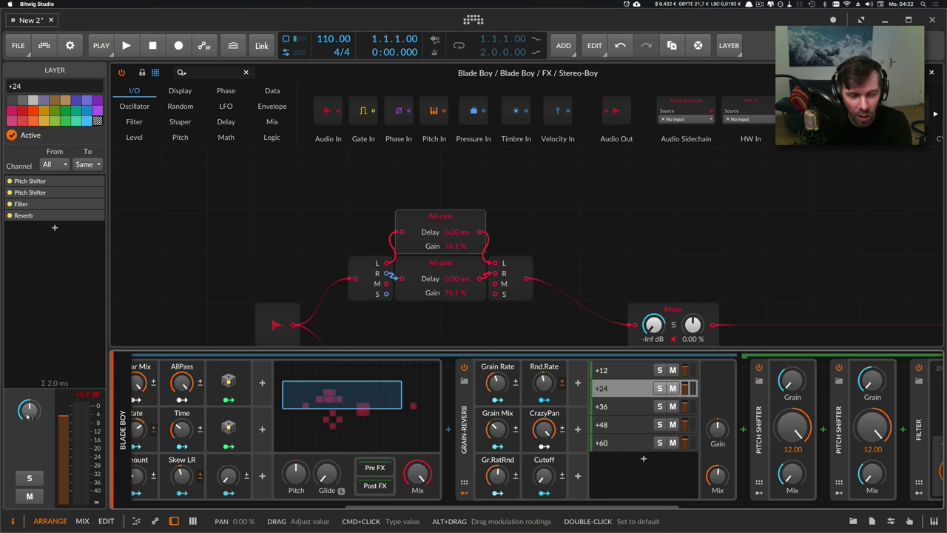
{"action": "key", "text": "Down"}
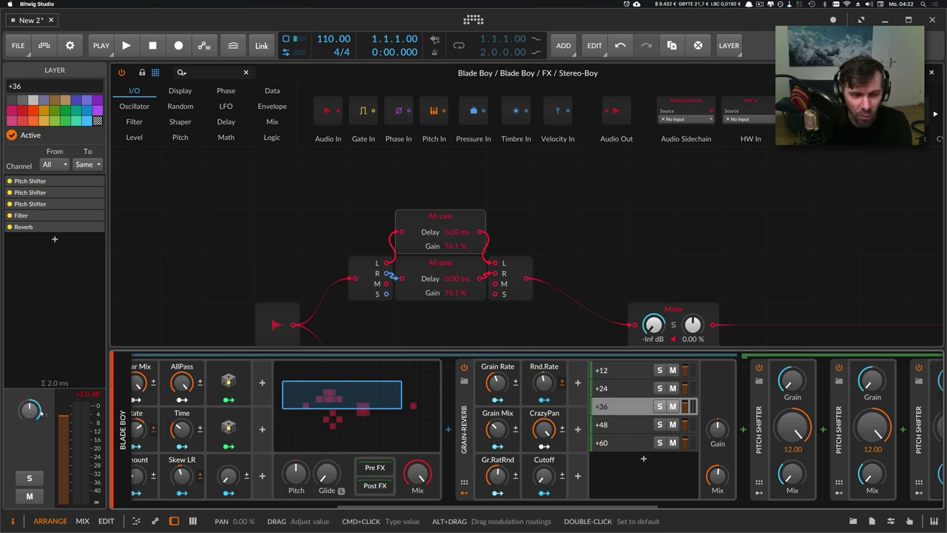
{"action": "left_click", "coordinate": [605, 425]}
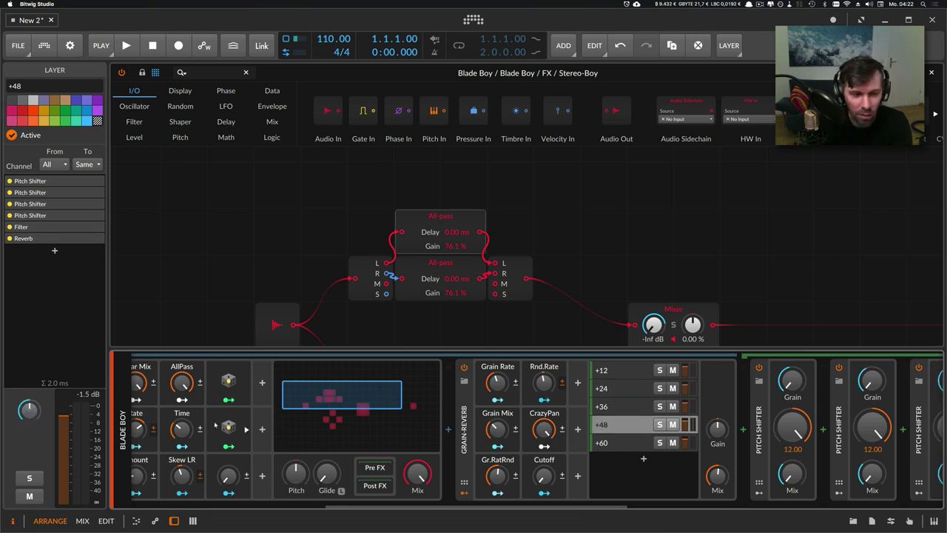
{"action": "left_click", "coordinate": [633, 444]}
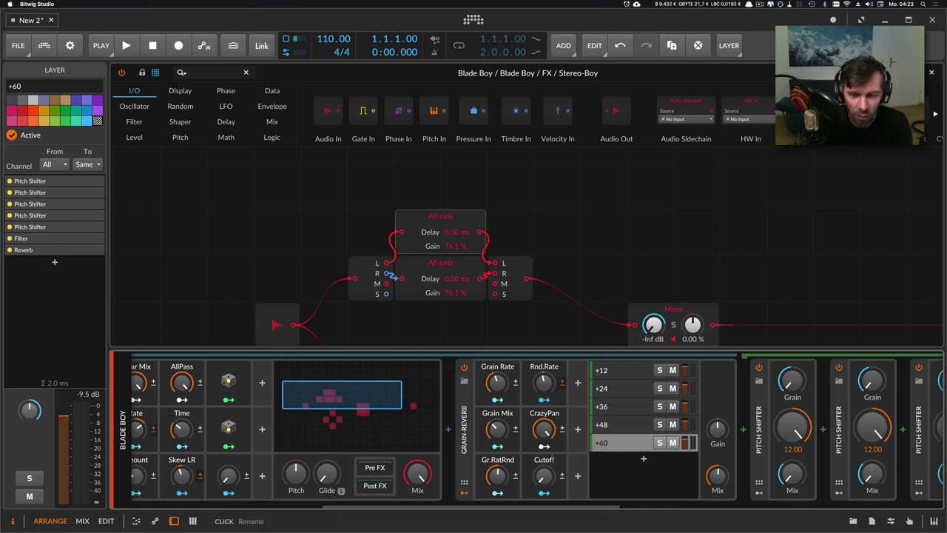
Set CrazyPan to 0.00 % and check the pan of every Grain-Reverb layer from +12 to +60.
{"action": "left_click_drag", "start_coordinate": [544, 429], "coordinate": [544, 425]}
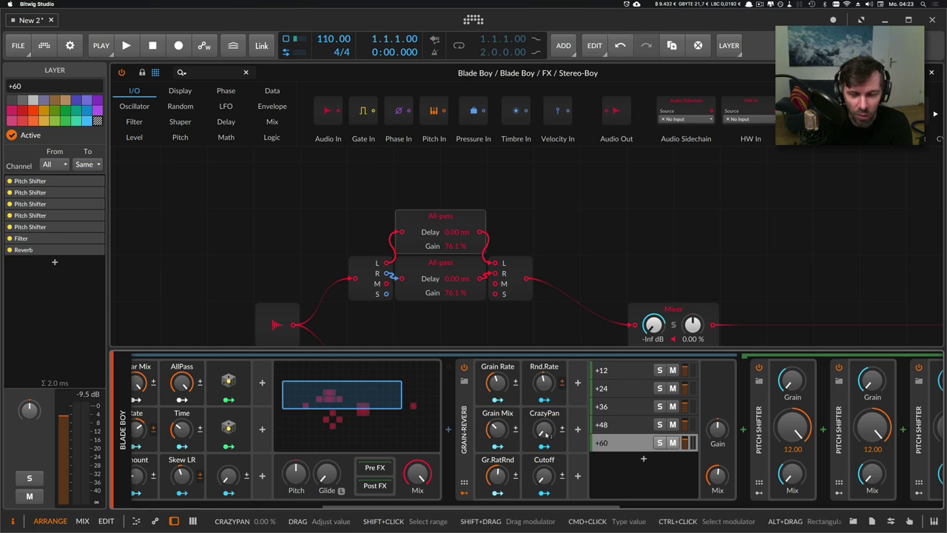
{"action": "left_click", "coordinate": [614, 425]}
{"action": "left_click", "coordinate": [614, 410]}
{"action": "left_click", "coordinate": [614, 392]}
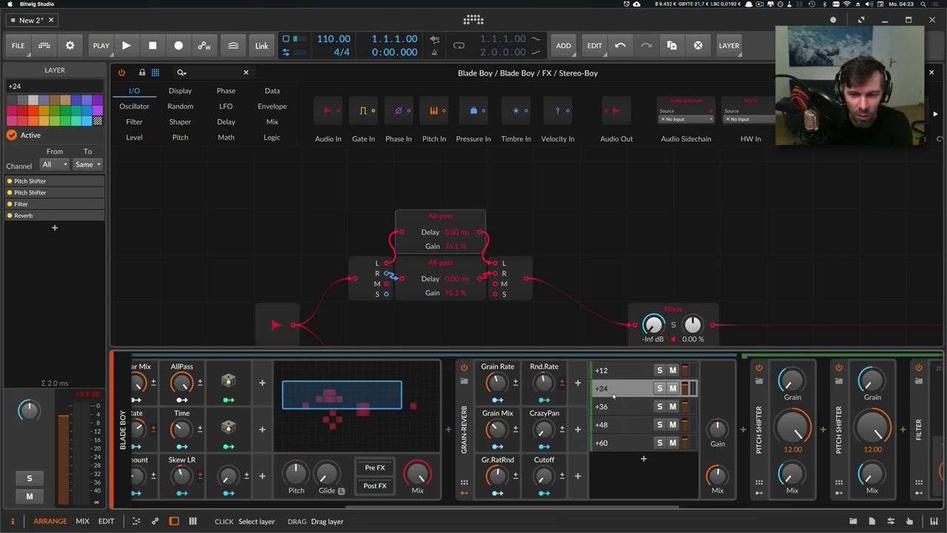
{"action": "left_click", "coordinate": [614, 376]}
{"action": "left_click", "coordinate": [614, 397]}
{"action": "left_click", "coordinate": [615, 403]}
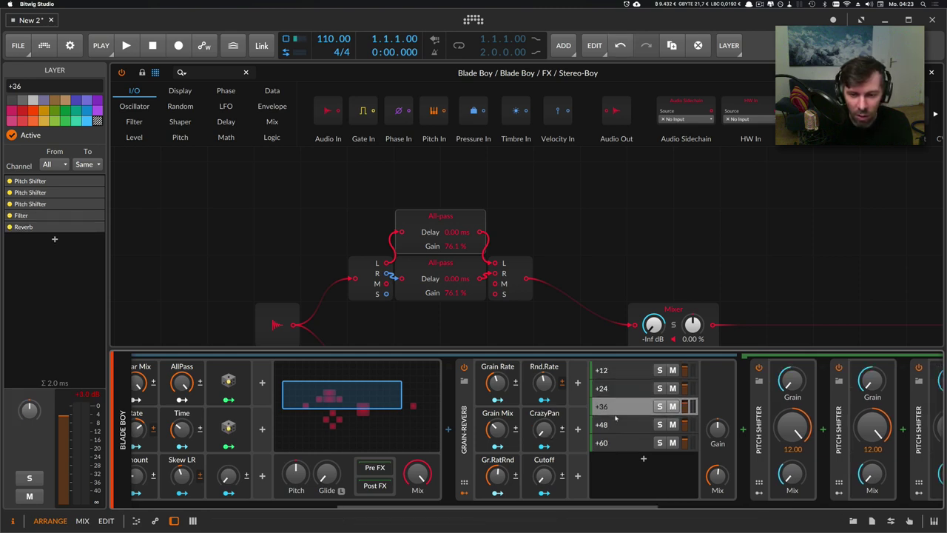
{"action": "left_click", "coordinate": [614, 424]}
{"action": "left_click", "coordinate": [614, 443]}
Raise CrazyPan to 100 %, audition it at 70.3 %, and return it to maximum.
{"action": "left_click_drag", "start_coordinate": [549, 429], "coordinate": [545, 354]}
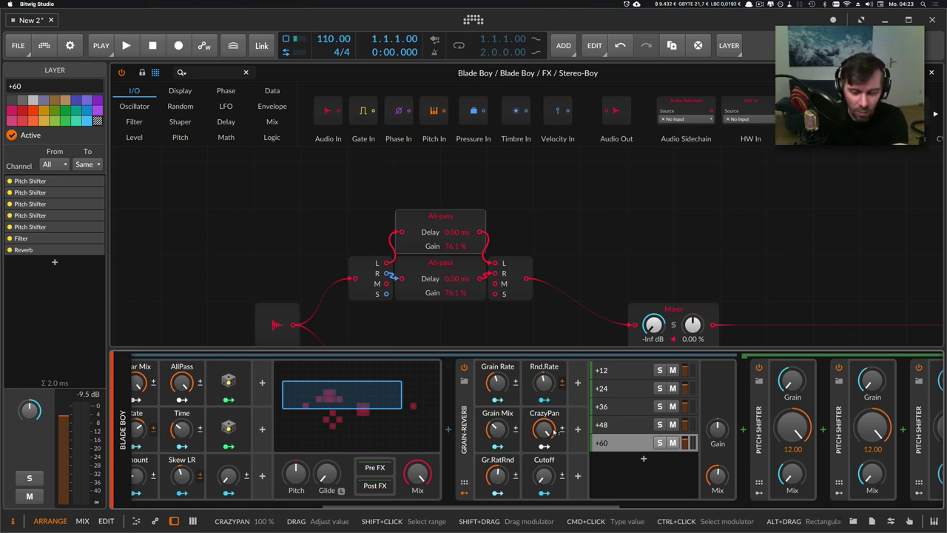
{"action": "left_click_drag", "start_coordinate": [554, 433], "coordinate": [553, 448]}
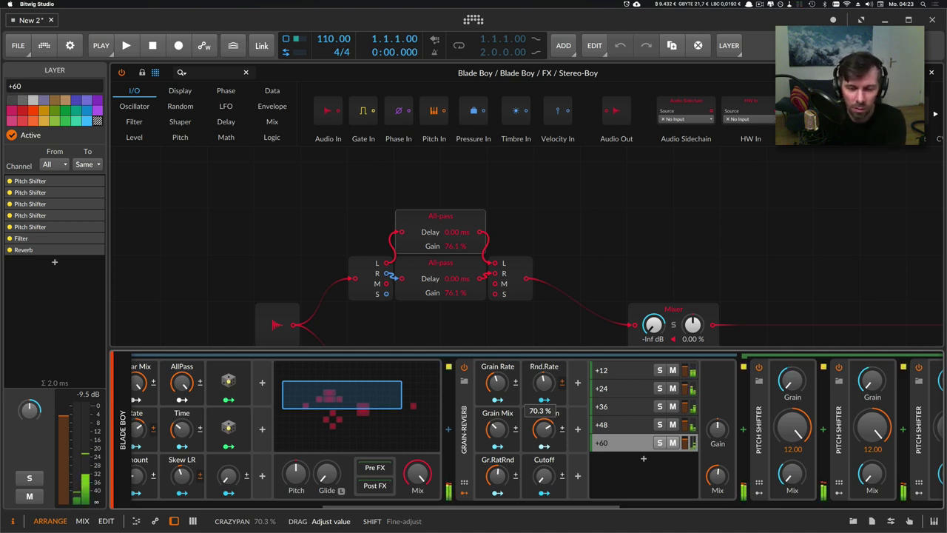
{"action": "mouse_move", "coordinate": [540, 433]}
{"action": "left_mouse_down"}
{"action": "mouse_move", "coordinate": [539, 448]}
{"action": "mouse_move", "coordinate": [539, 433]}
{"action": "left_mouse_up"}
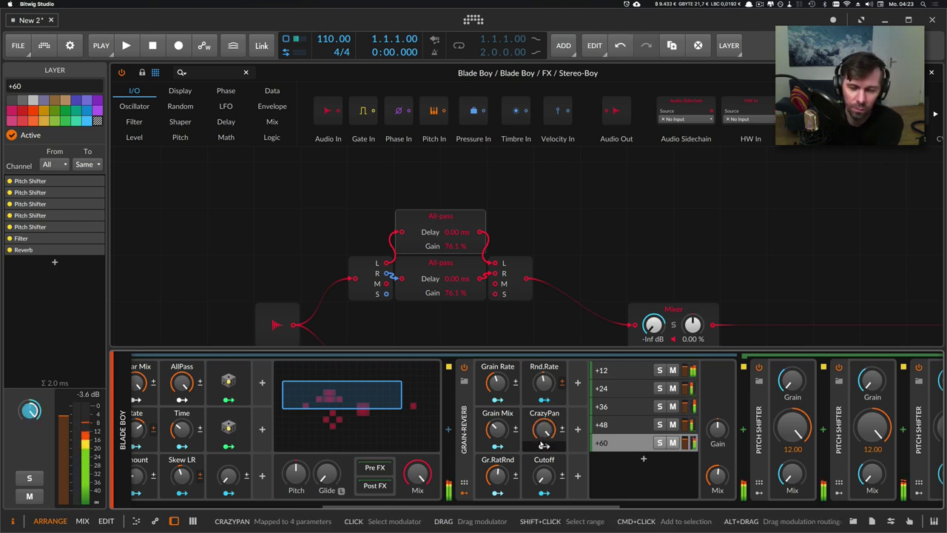
Watch the pan modulation during playback in Grain-Reverb's layers from +48 down to +12.
{"action": "left_click", "coordinate": [609, 424]}
{"action": "left_click", "coordinate": [613, 404]}
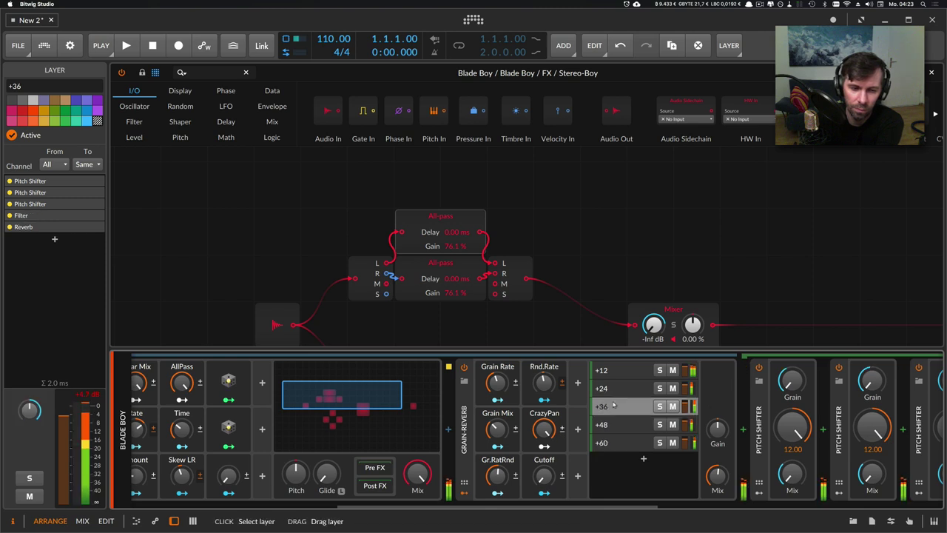
{"action": "left_click", "coordinate": [614, 388]}
{"action": "left_click", "coordinate": [617, 371]}
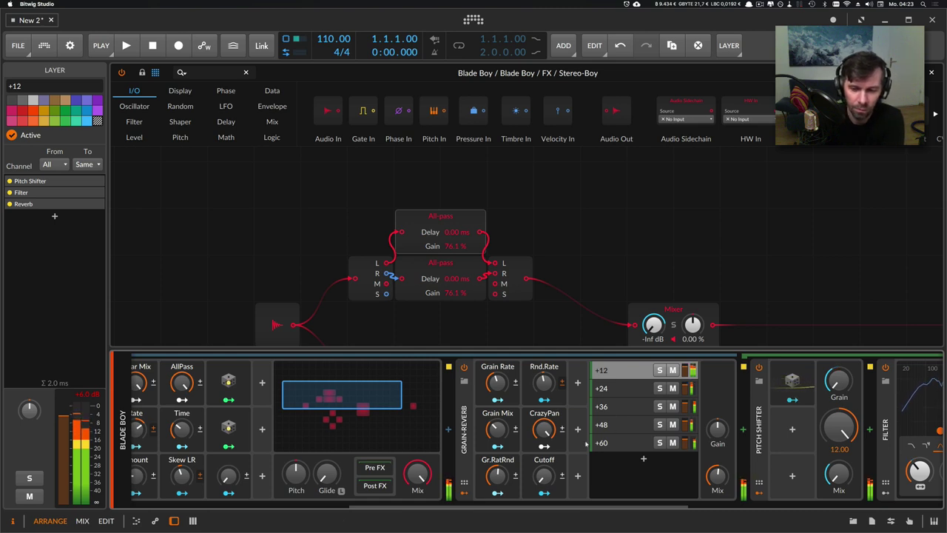
Raise Grain-Reverb's Cutoff macro to a medium-high amount and its Mix to 100 %.
{"action": "left_click_drag", "start_coordinate": [544, 475], "coordinate": [544, 406]}
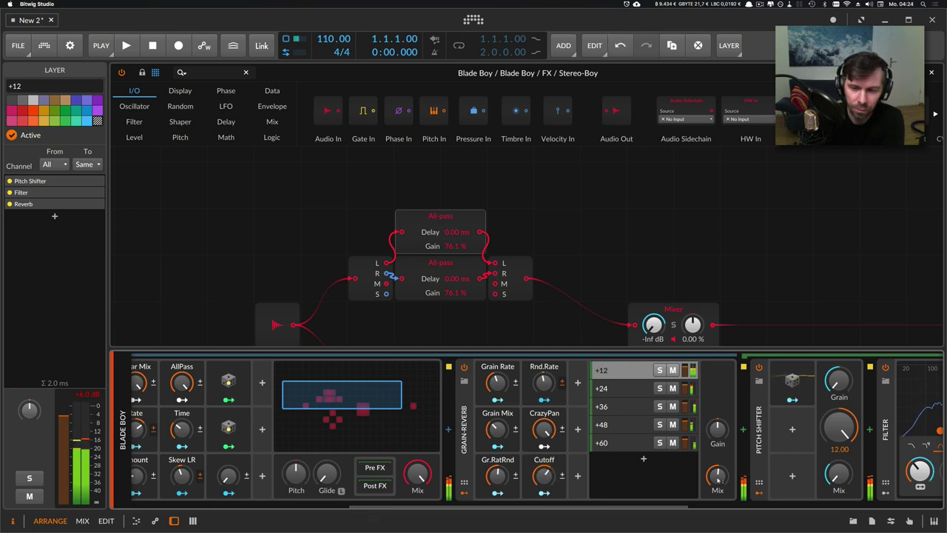
{"action": "mouse_move", "coordinate": [717, 473]}
{"action": "left_click_drag", "start_coordinate": [717, 473], "coordinate": [717, 490]}
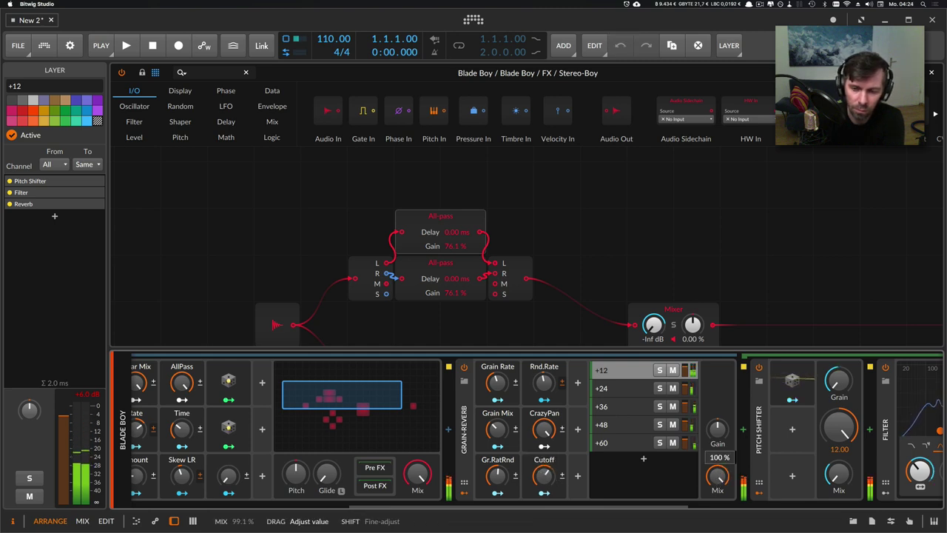